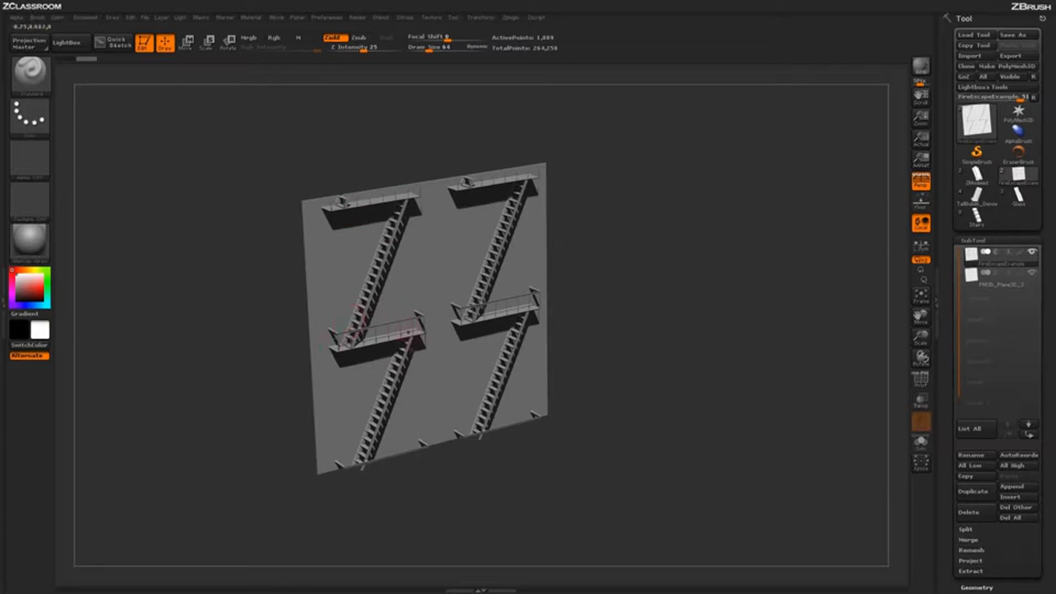
Inspect the FireEscapeExample and PM3D_Plane3D_3 subtools one at a time in Solo mode
mouse_move(691, 372)
left_mouse_down()
mouse_move(714, 381)
mouse_move(662, 389)
mouse_move(681, 384)
mouse_move(677, 370)
mouse_move(674, 382)
left_mouse_up()
mouse_move(995, 268)
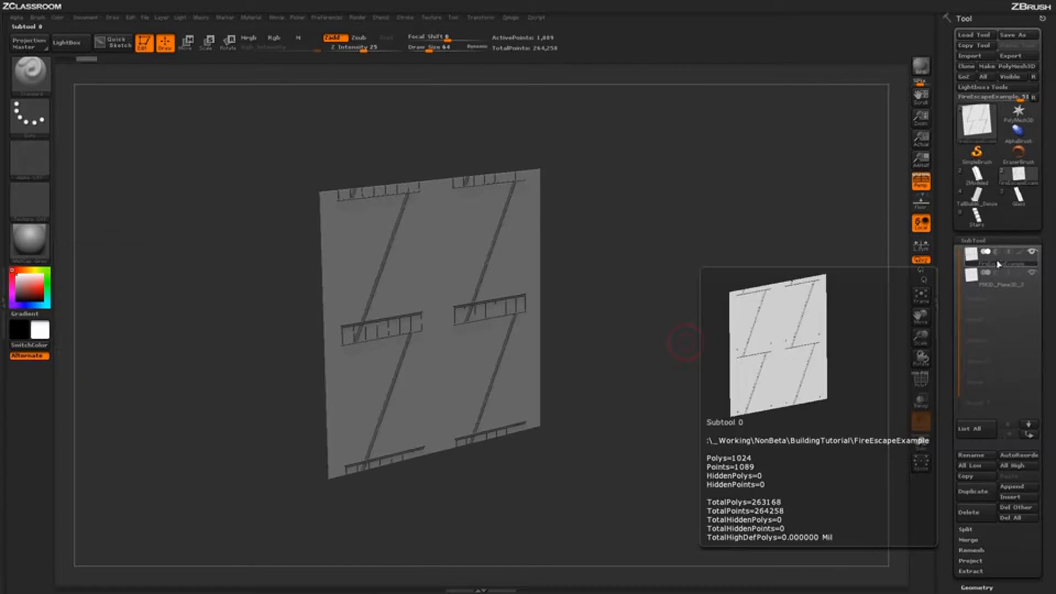
left_click(921, 443)
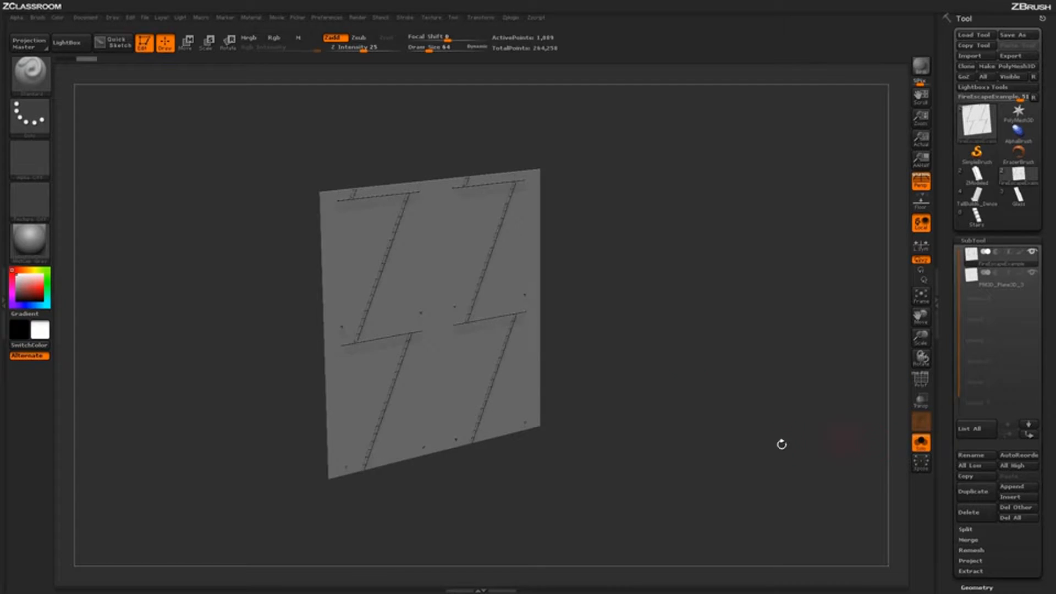
left_click_drag(782, 445, 740, 429)
left_click(982, 286)
left_click_drag(729, 390, 807, 336)
left_click(999, 266)
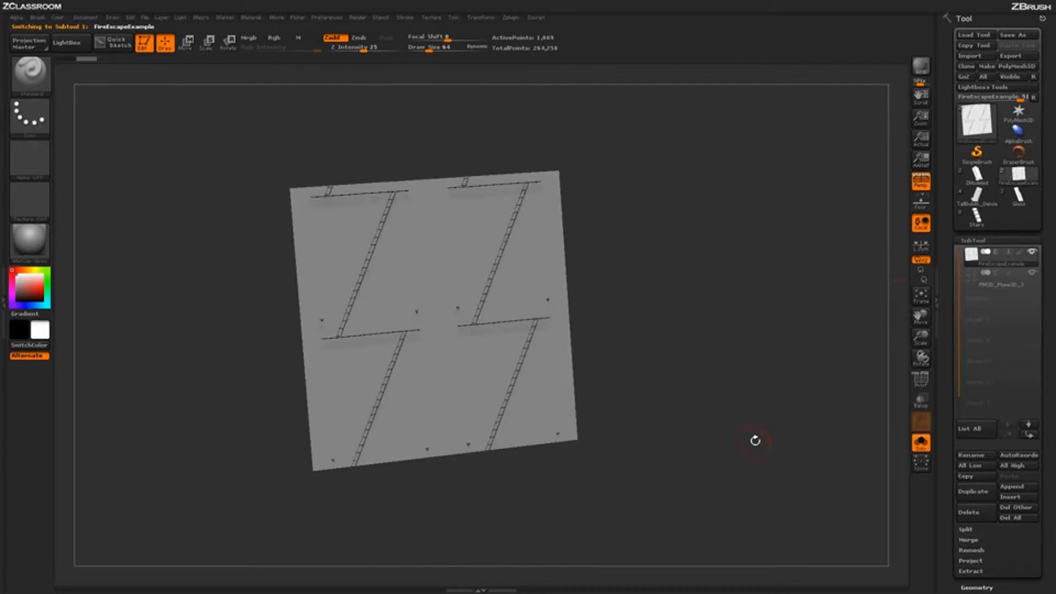
left_click_drag(752, 437, 761, 443)
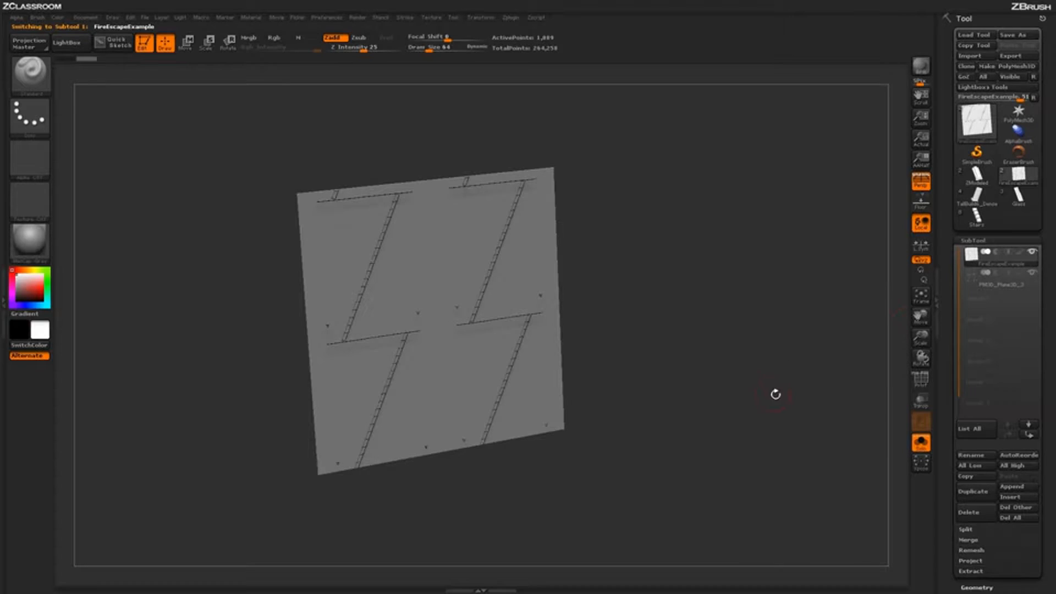
left_click_drag(776, 393, 847, 396)
left_click(921, 443)
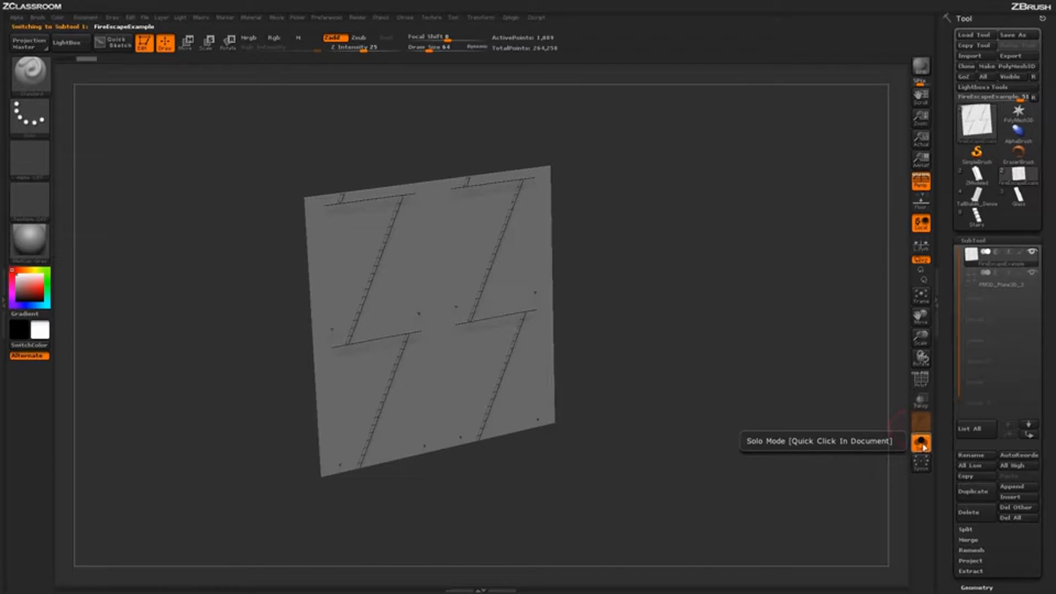
Render both fire escape subtools together with Best Preview Render
left_click_drag(761, 401, 719, 372)
key("shift+r")
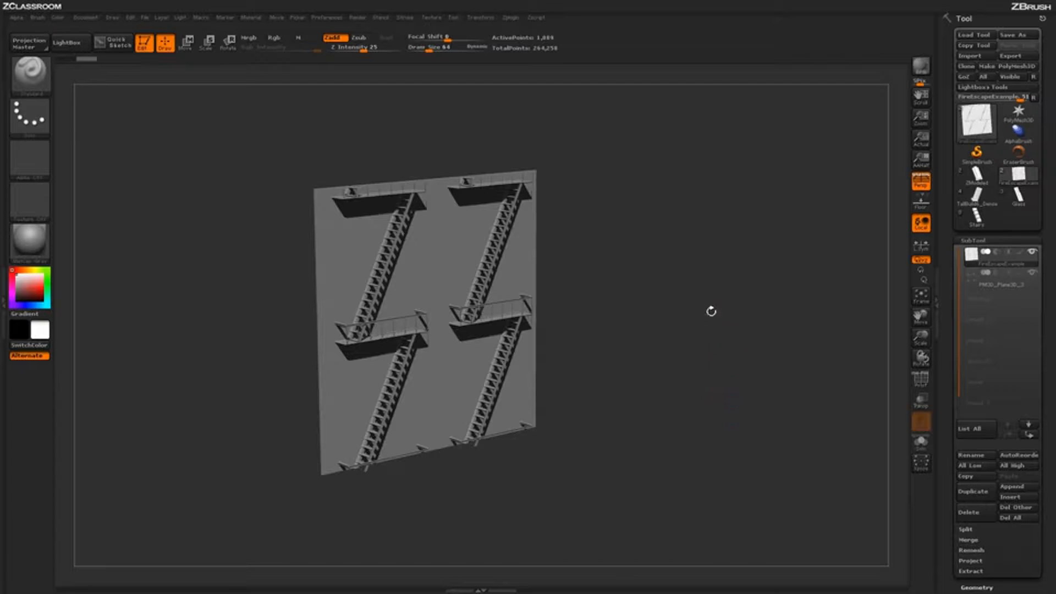
mouse_move(997, 286)
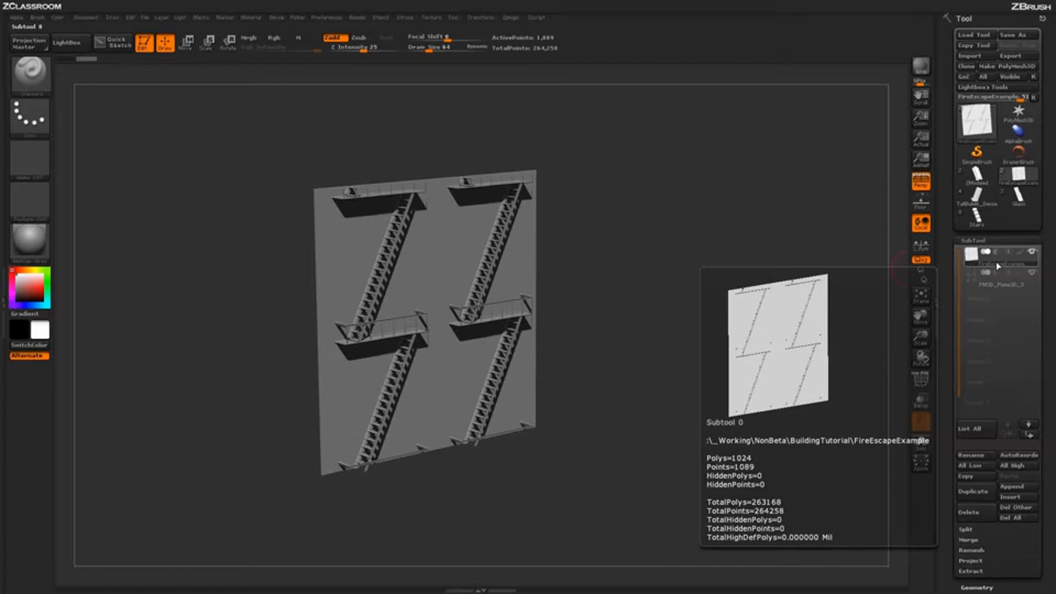
mouse_move(997, 266)
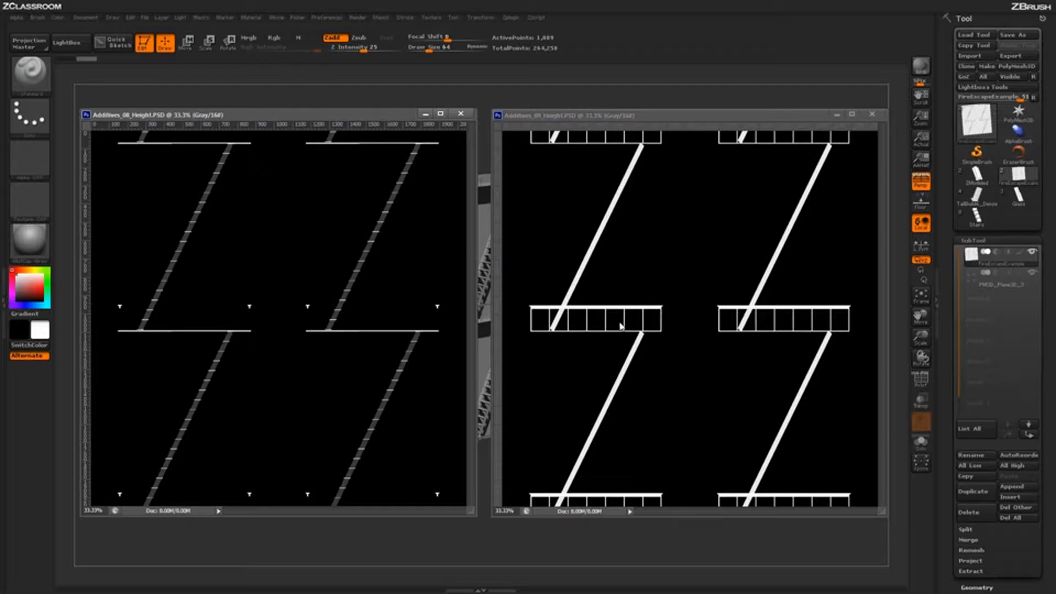
Render the FireEscapeExample subtool with Best Preview Render while the railing subtool is hidden
left_click(521, 547)
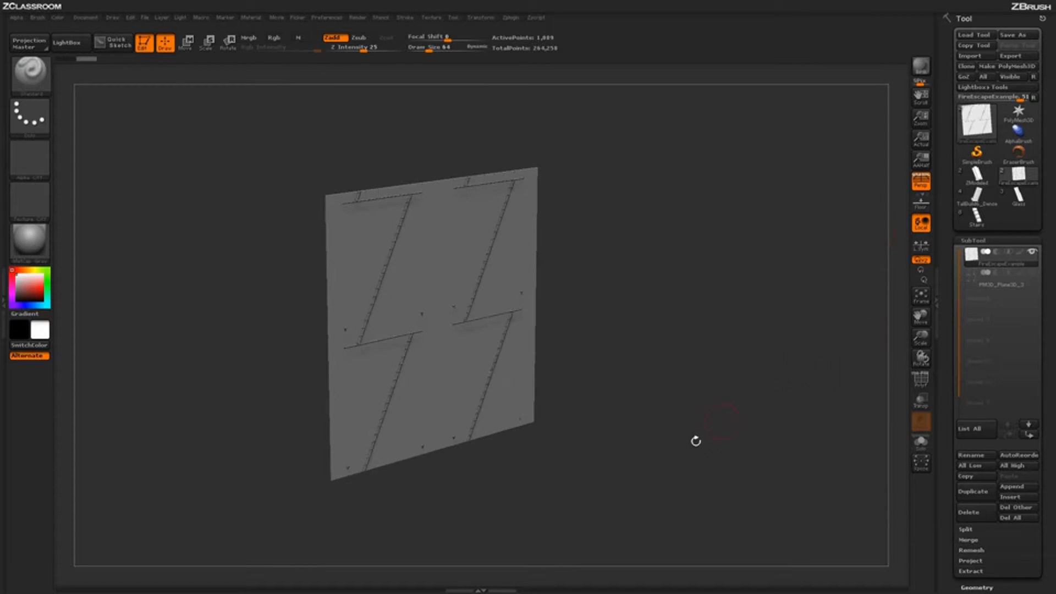
left_click_drag(629, 321, 668, 341)
left_click(917, 75)
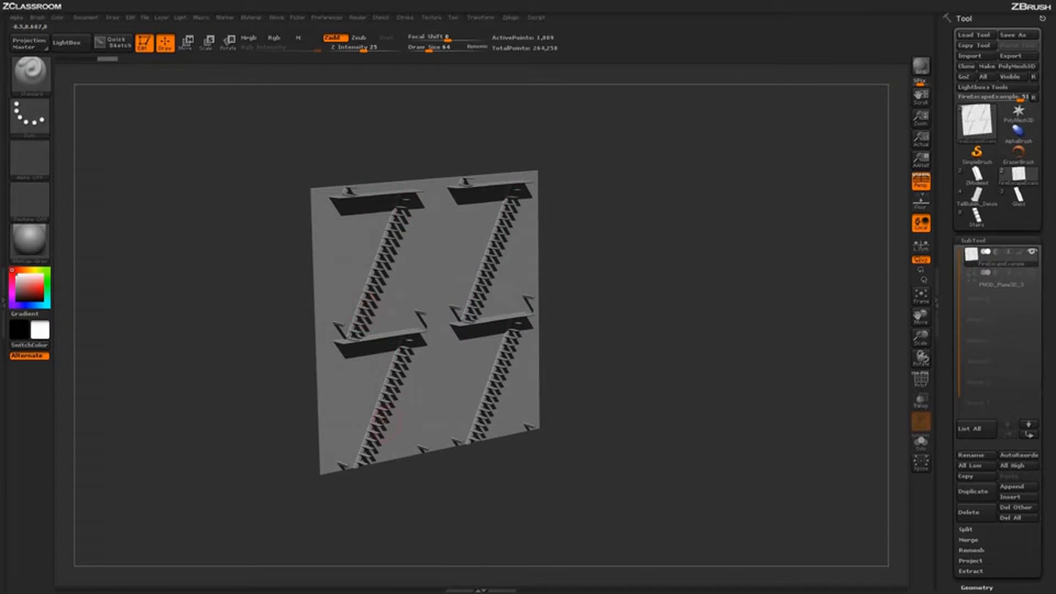
Make PM3D_Plane3D_3 the active subtool and preview-render it with FireEscapeExample hidden, and again with both subtools visible
left_click(984, 275)
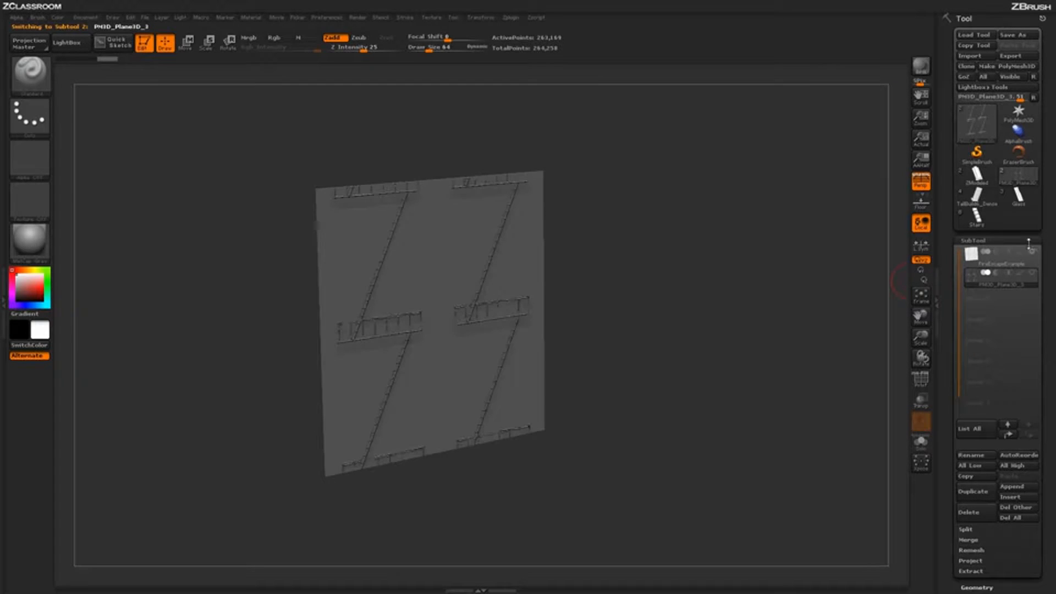
left_click(1030, 250)
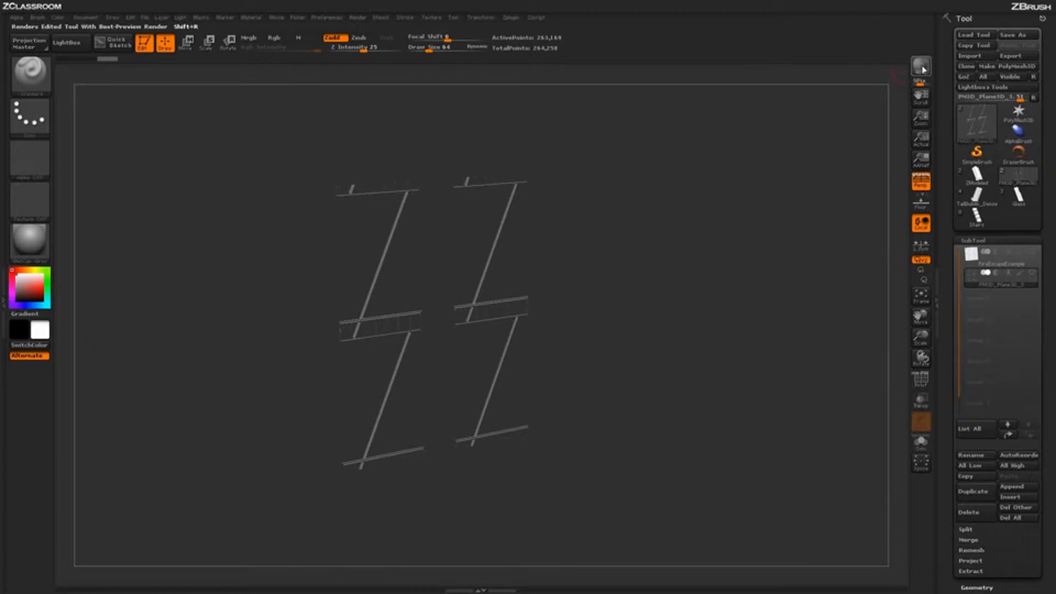
left_click_drag(714, 389, 714, 381)
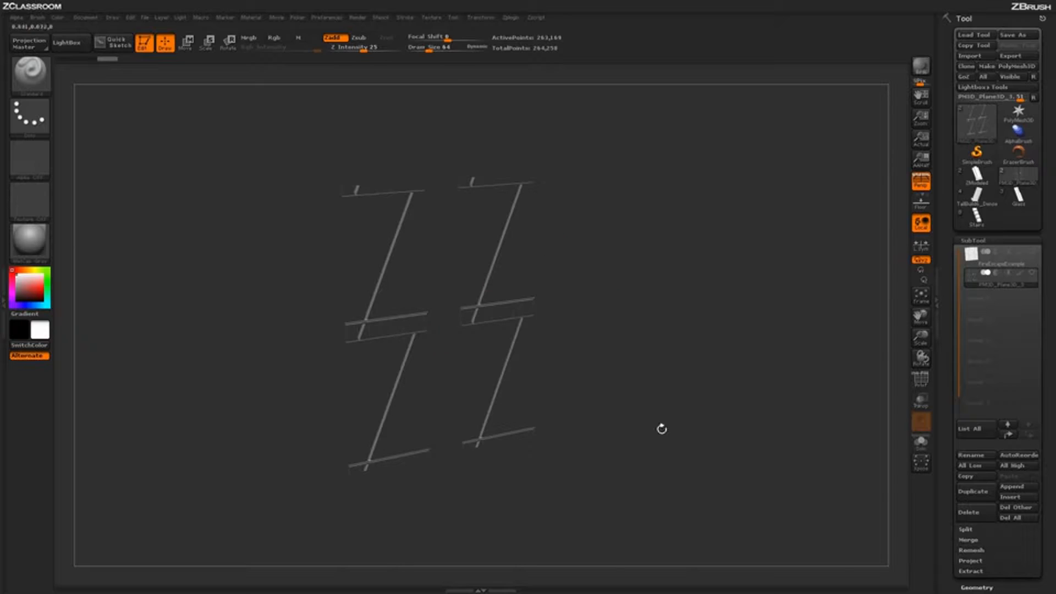
left_click(1032, 251)
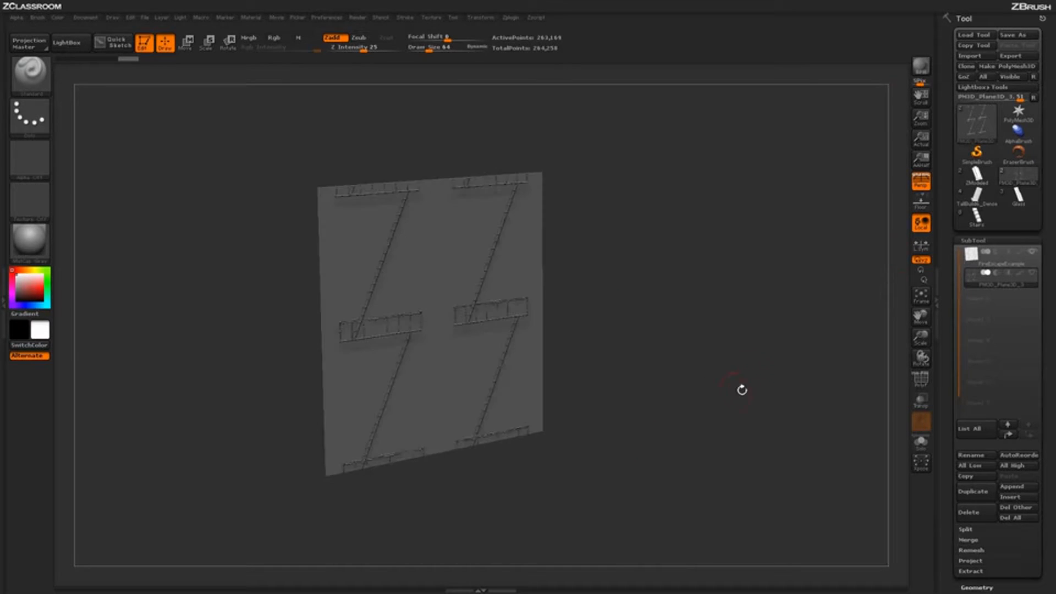
left_click(921, 66)
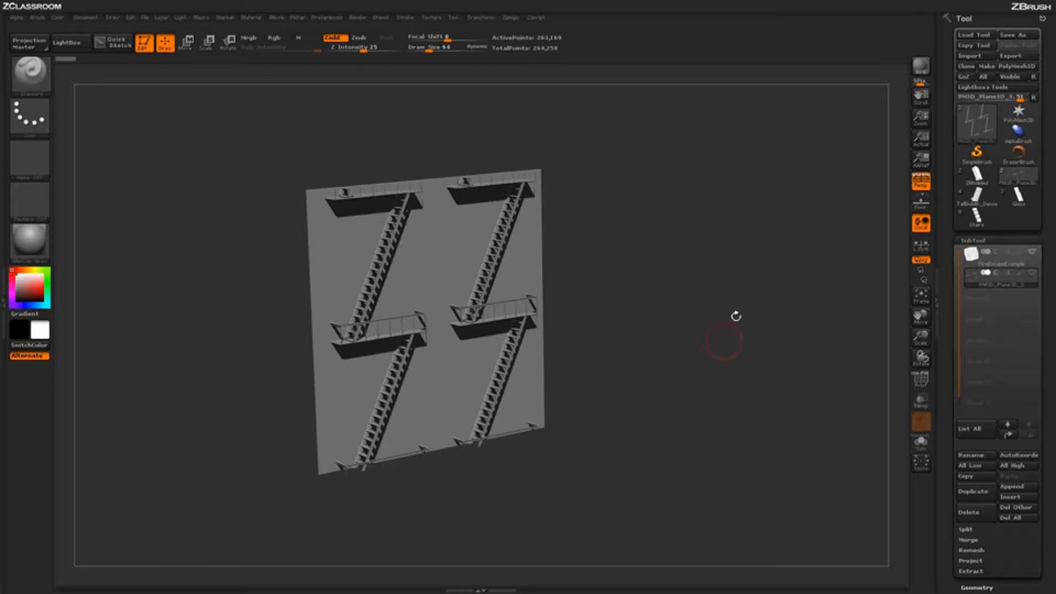
Switch to the Cylinder3D primitive and display it in a straight front view without perspective
mouse_move(1002, 120)
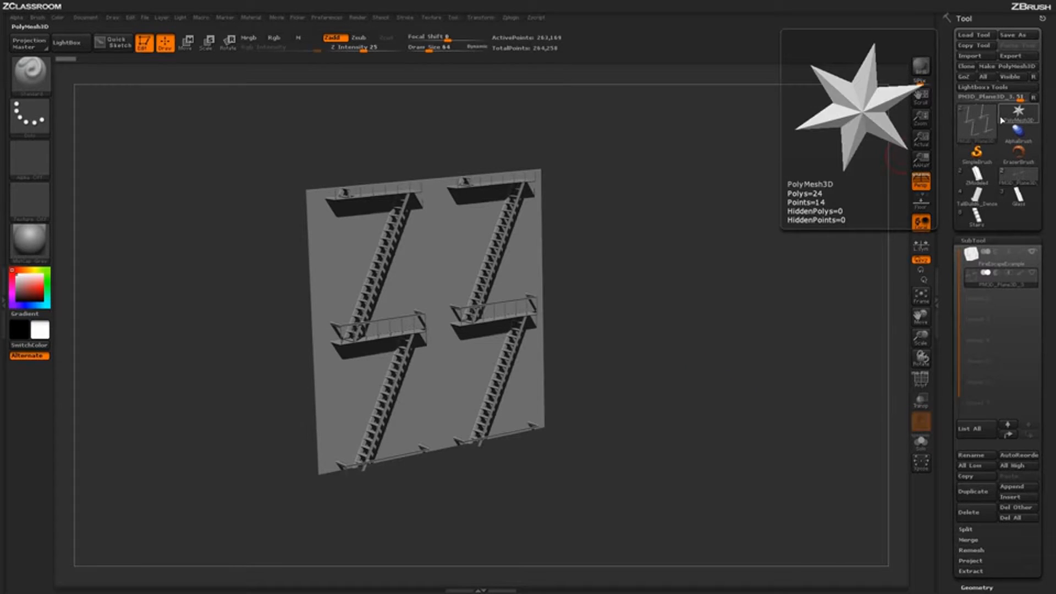
left_click(969, 127)
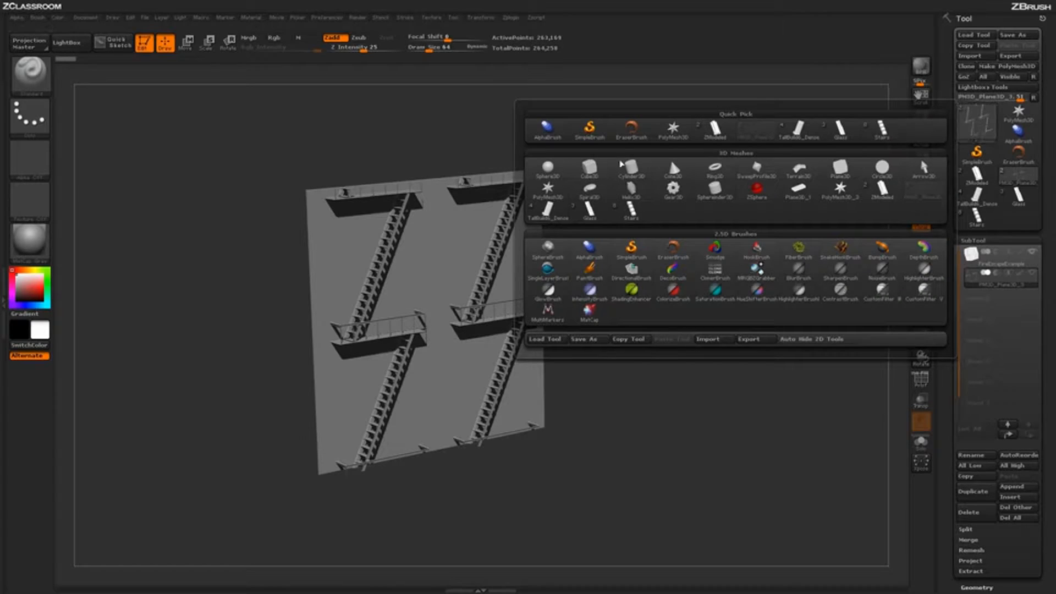
left_click(633, 175)
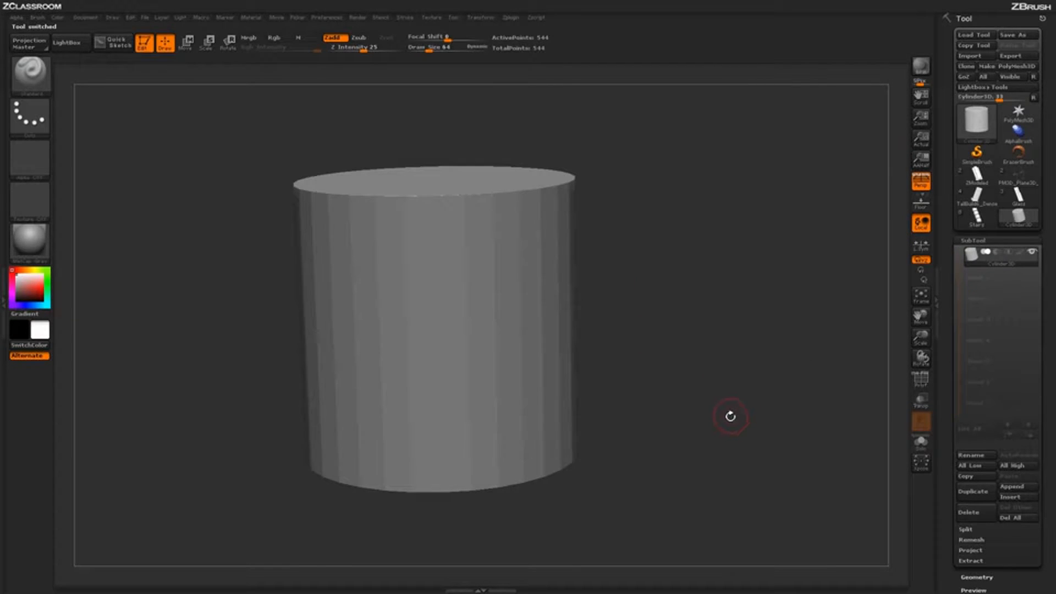
left_click_drag(726, 423, 627, 317, "shift")
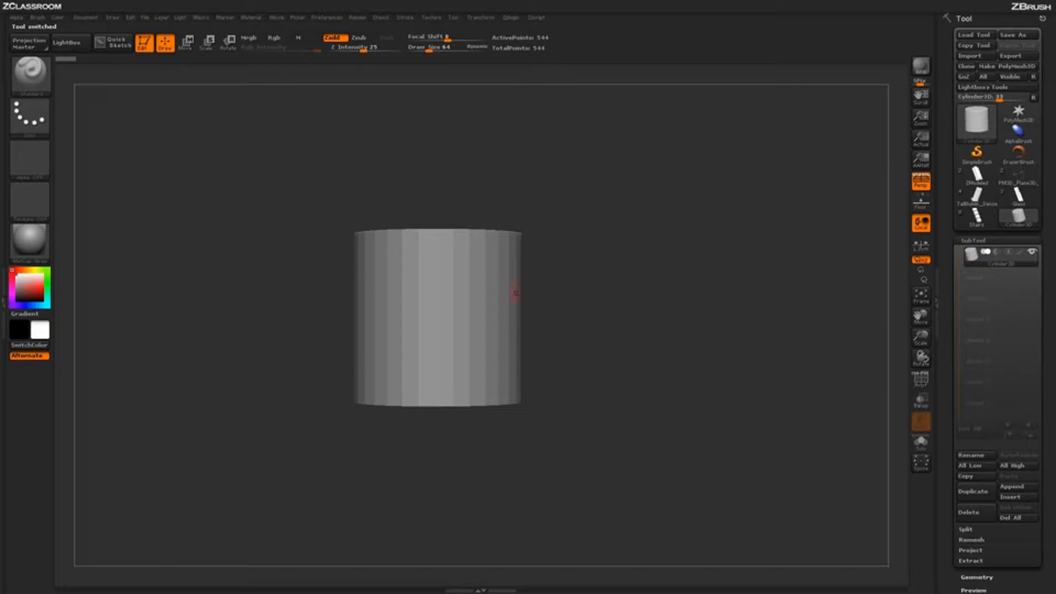
left_click(924, 186)
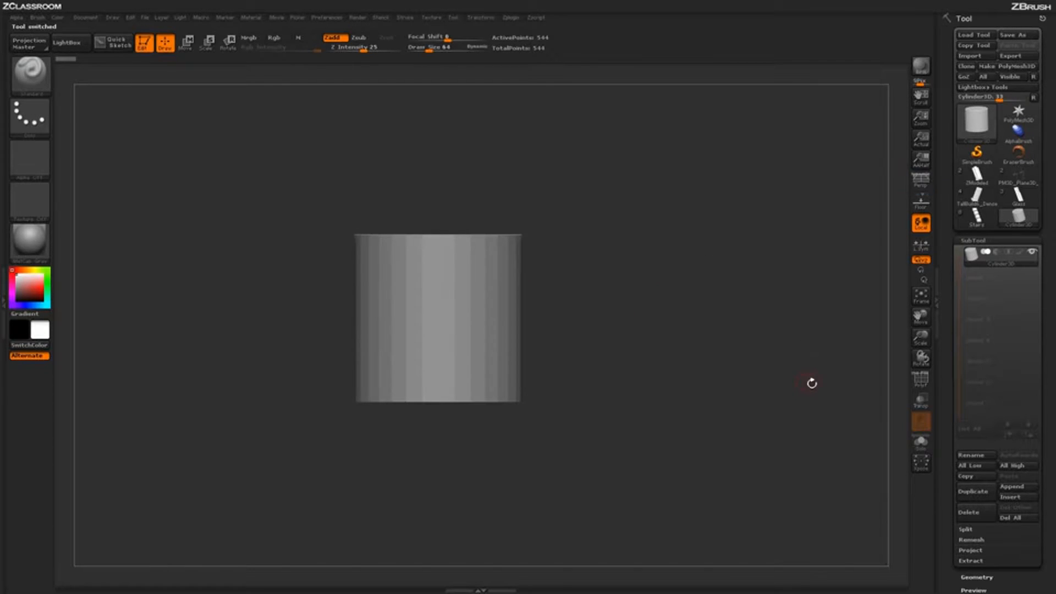
Open the cylinder's Initialize settings and check its orientation against the floor grid
scroll(945, 440, "down", 6)
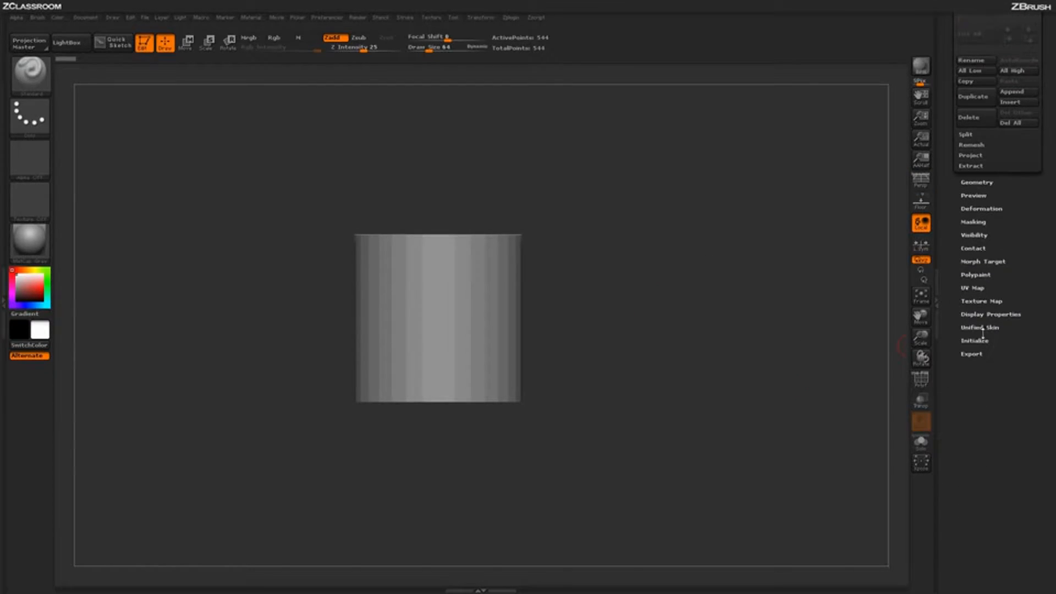
left_click(975, 341)
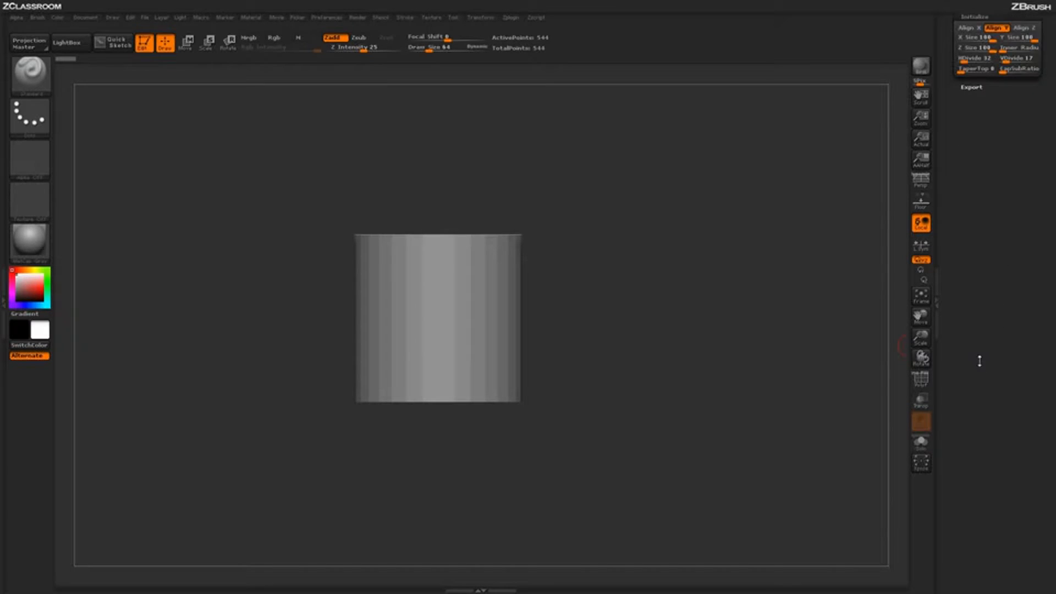
scroll(976, 358, "up", 4)
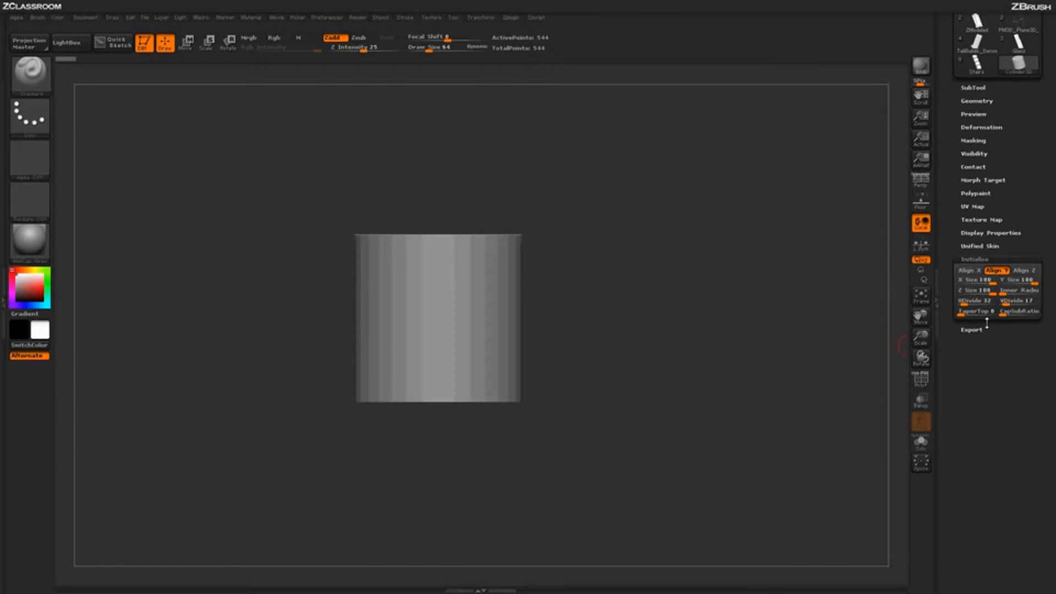
left_click(921, 201)
left_click_drag(817, 275, 830, 339)
left_click(921, 201)
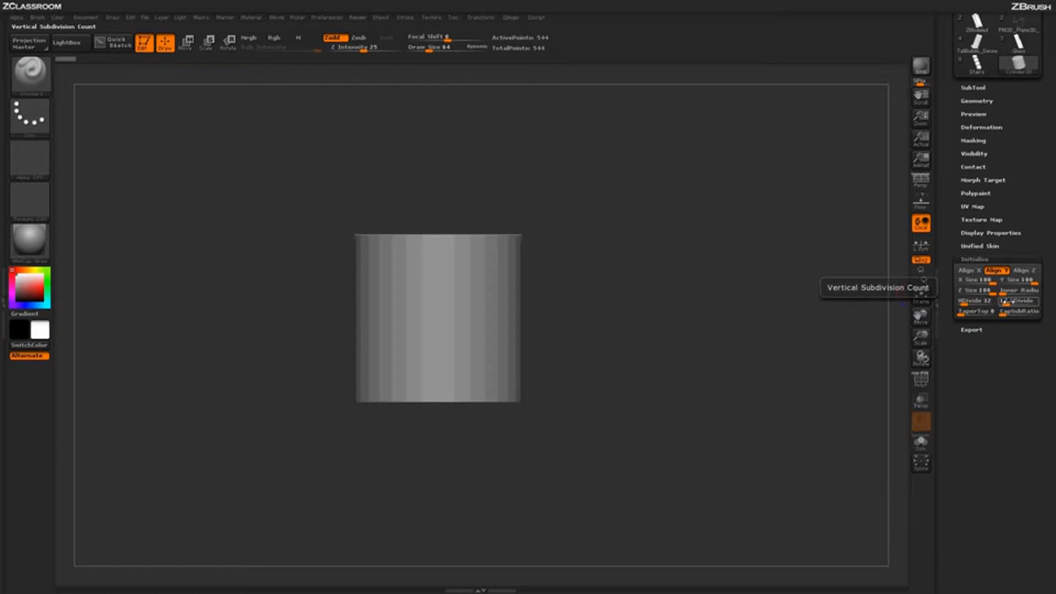
Display the cylinder's polyframe and set its vertical subdivision count (VDivide) to 4
left_click(921, 380)
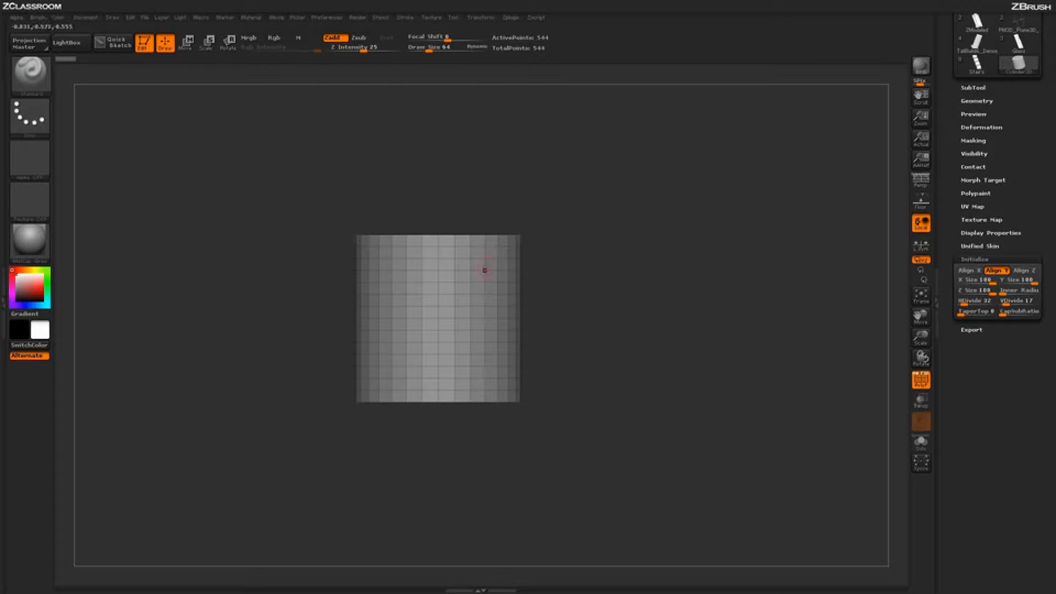
left_click_drag(1002, 301, 993, 301)
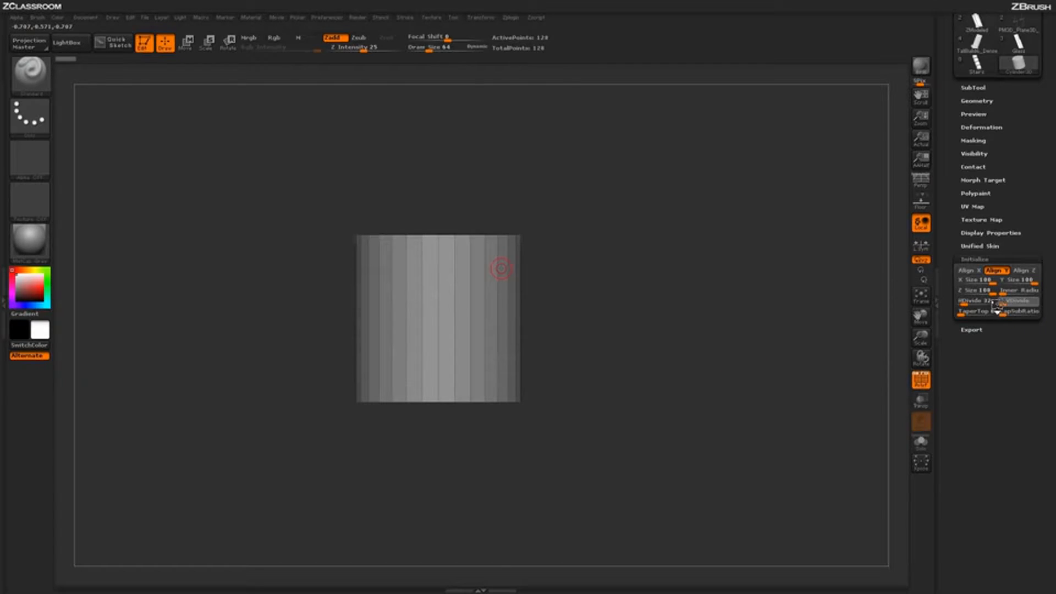
left_click_drag(801, 453, 795, 416)
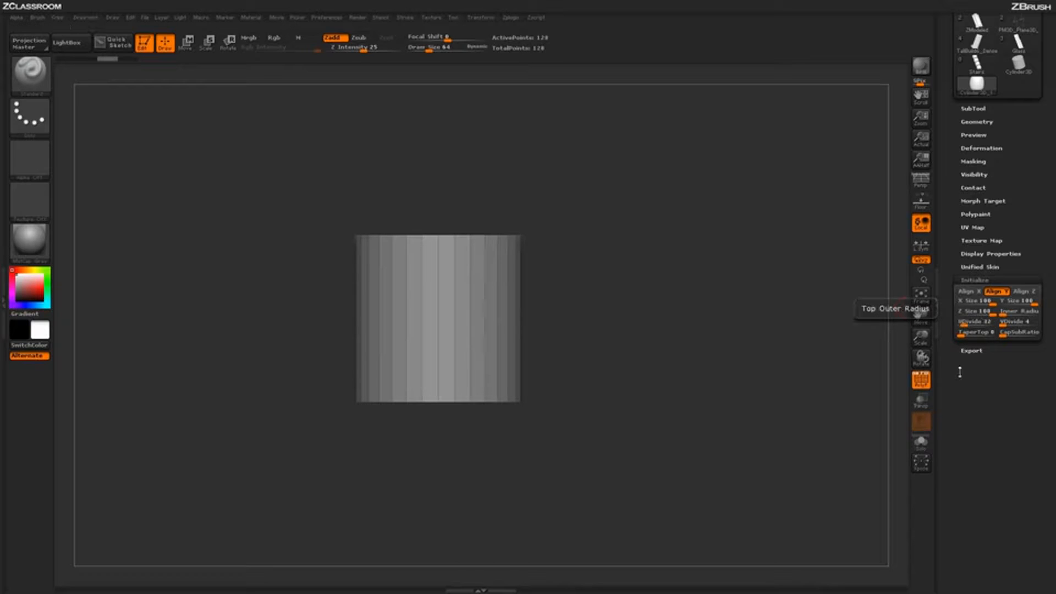
Convert the cylinder primitive into a PolyMesh3D and inspect its capped end
left_click_drag(1031, 213, 1017, 341)
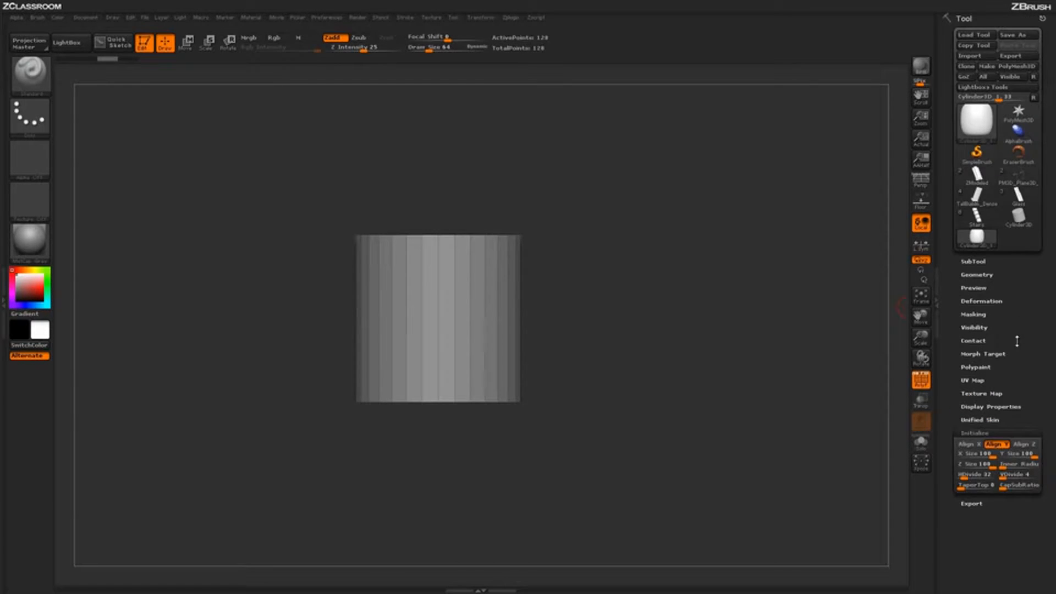
left_click(985, 67)
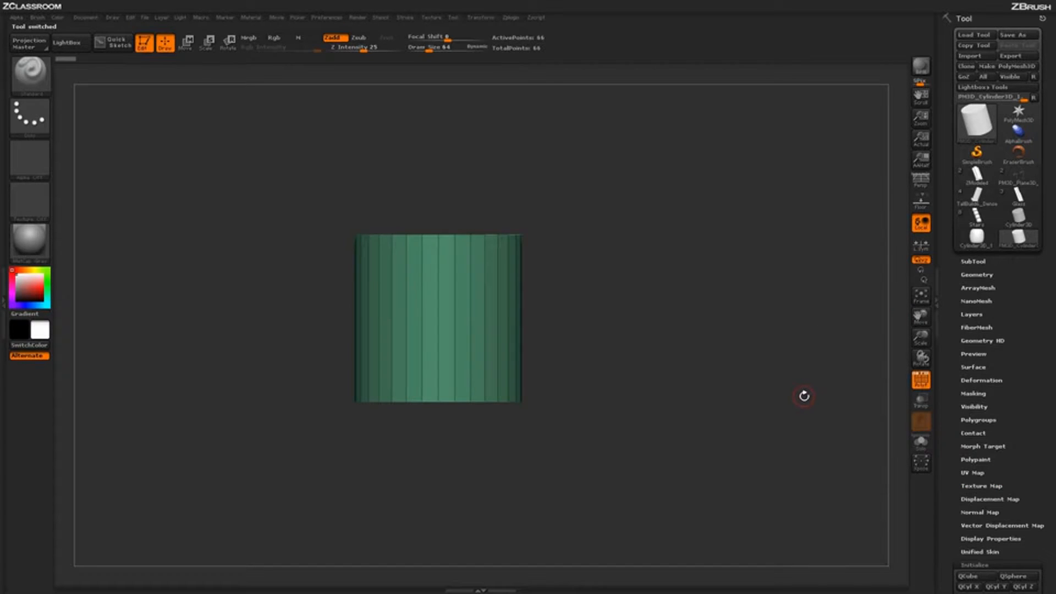
mouse_move(808, 377)
left_mouse_down()
mouse_move(783, 323)
mouse_move(785, 419)
mouse_move(808, 393)
left_mouse_up()
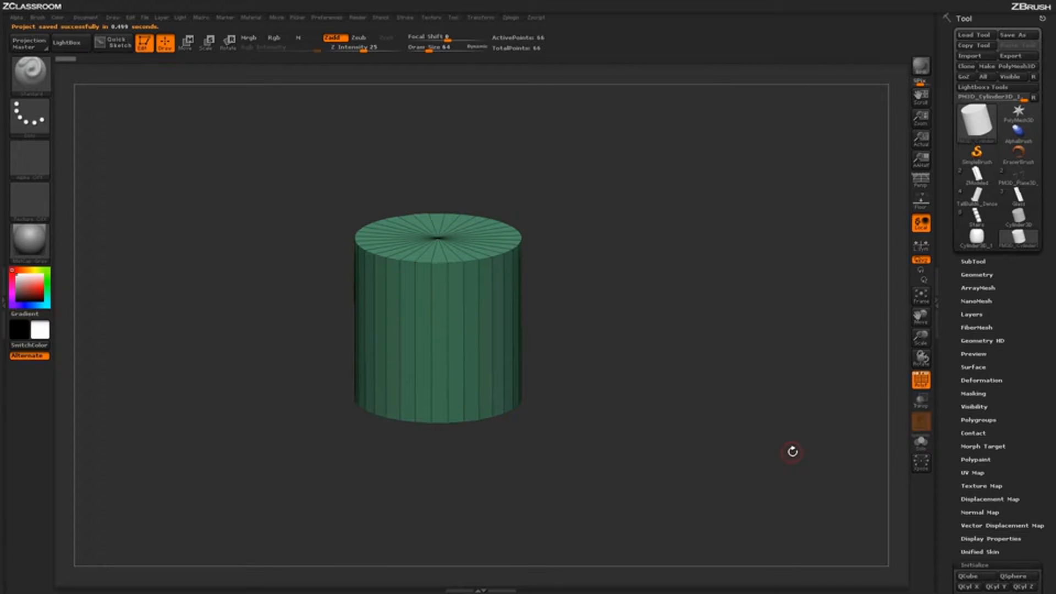
mouse_move(707, 387)
left_mouse_down()
mouse_move(689, 400)
mouse_move(703, 388)
left_mouse_up()
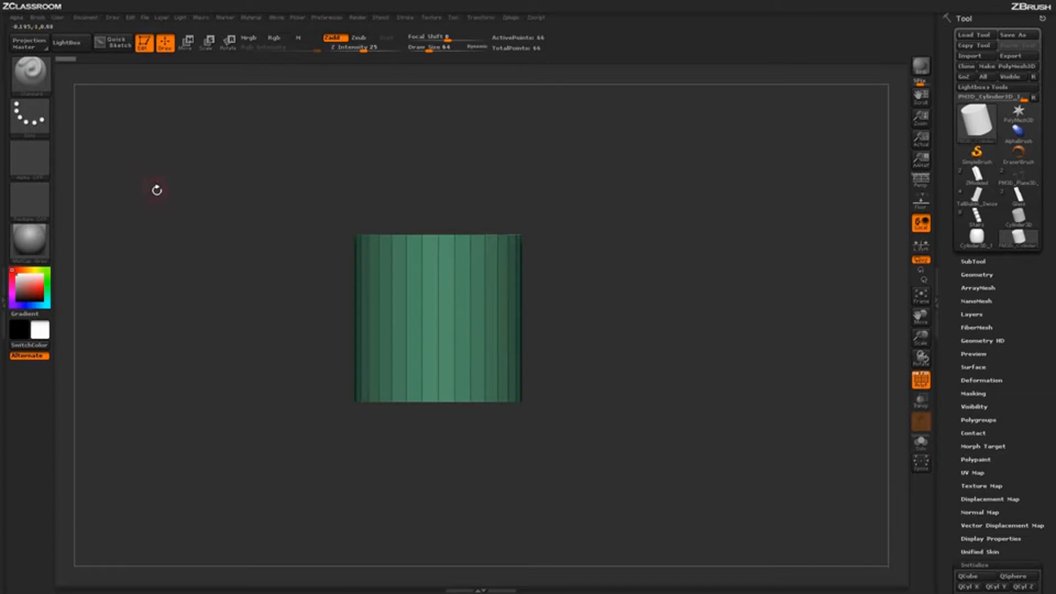
Select the ZModeler brush and examine the edges on the cylinder's top cap
key("b")
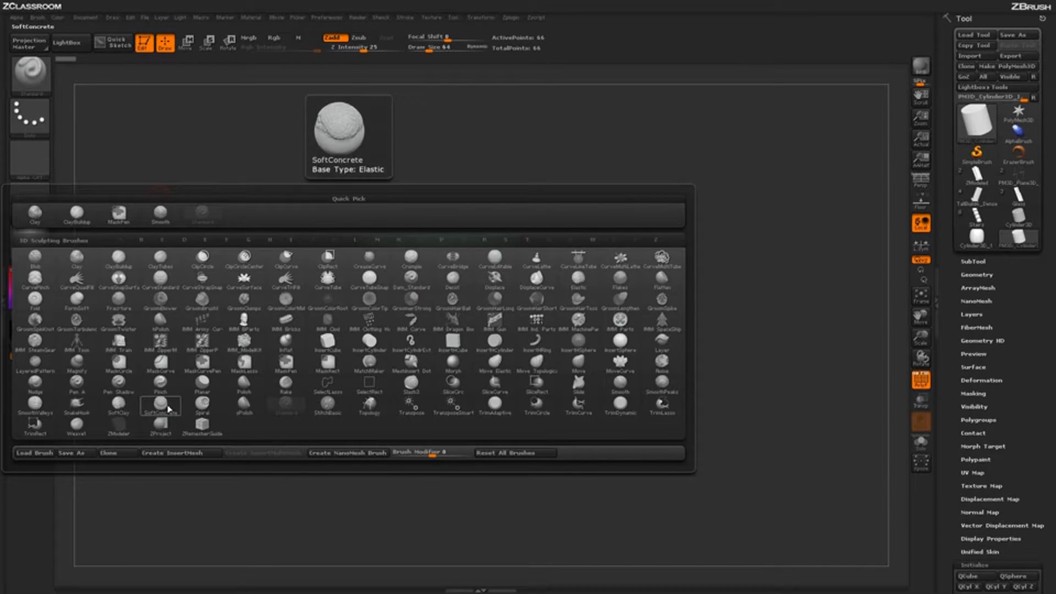
key("z")
left_click(127, 428)
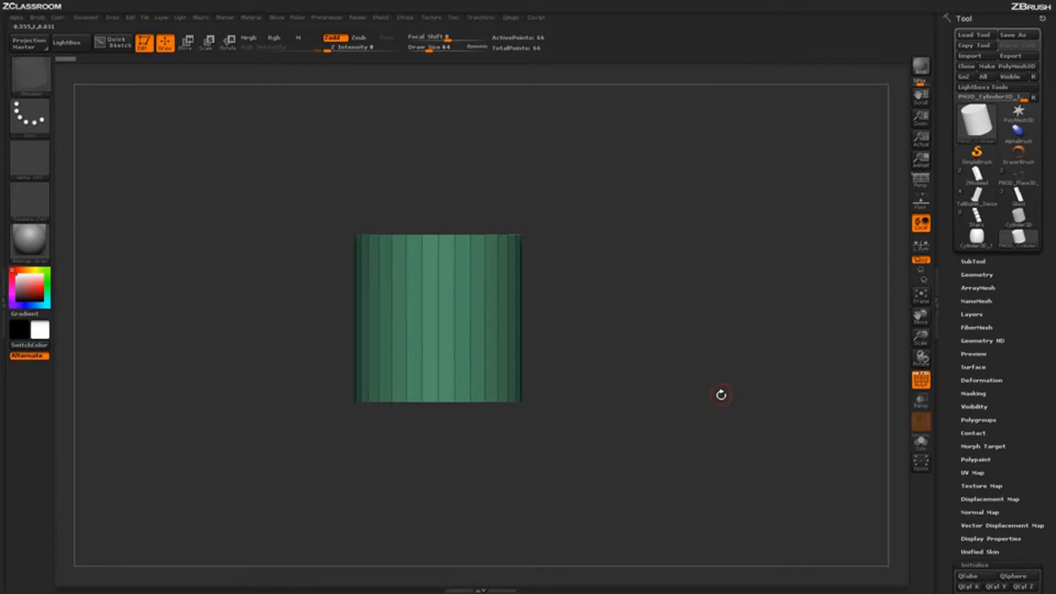
left_click_drag(721, 394, 719, 420)
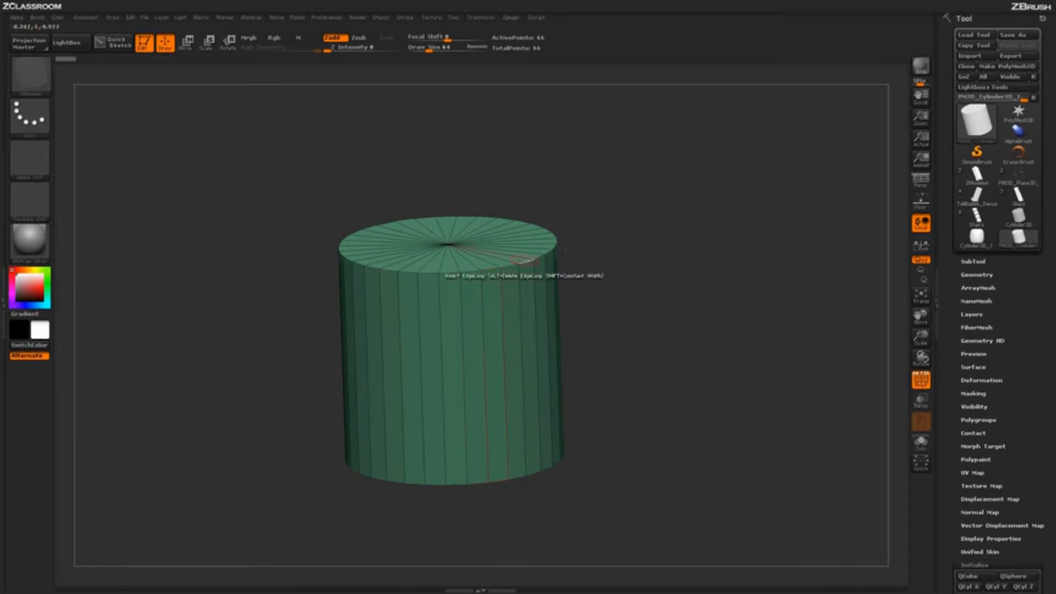
left_click_drag(641, 245, 667, 285)
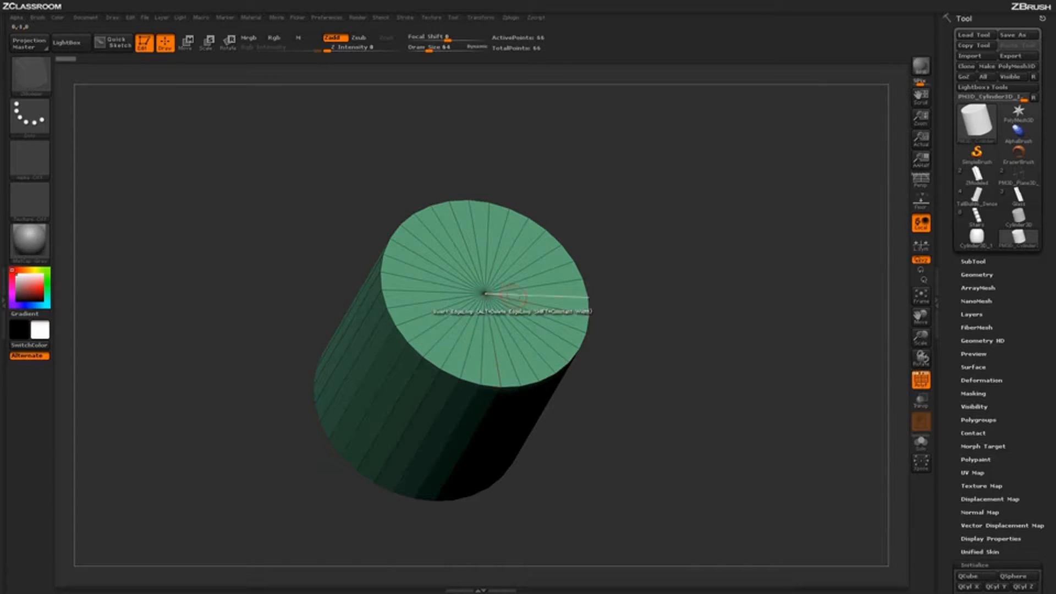
Insert an edge loop around the cylinder's top cap close to its center, and a matching loop on the bottom cap
left_click(547, 362)
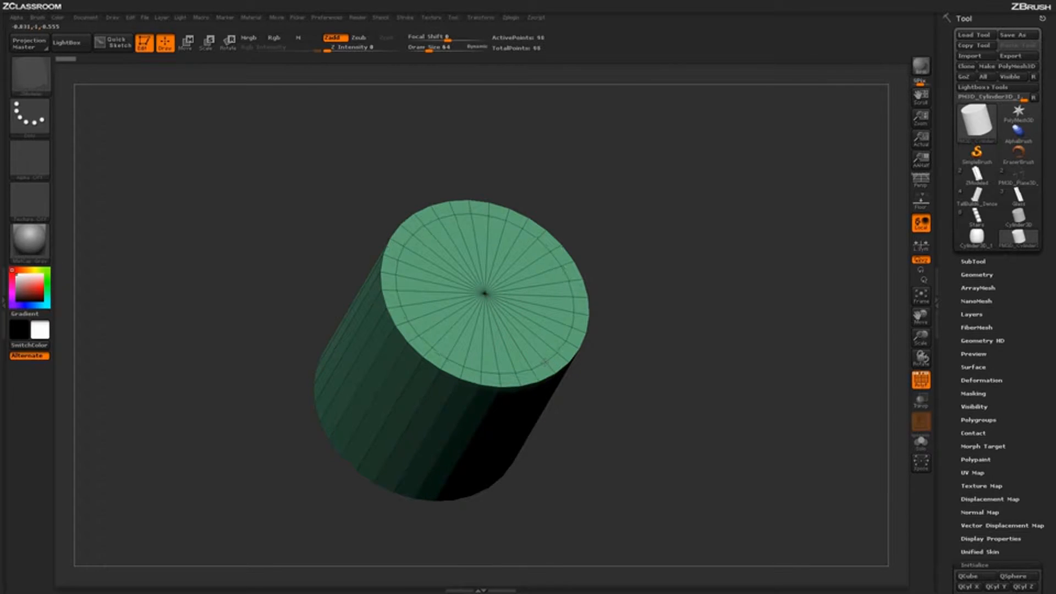
left_click_drag(523, 345, 507, 325)
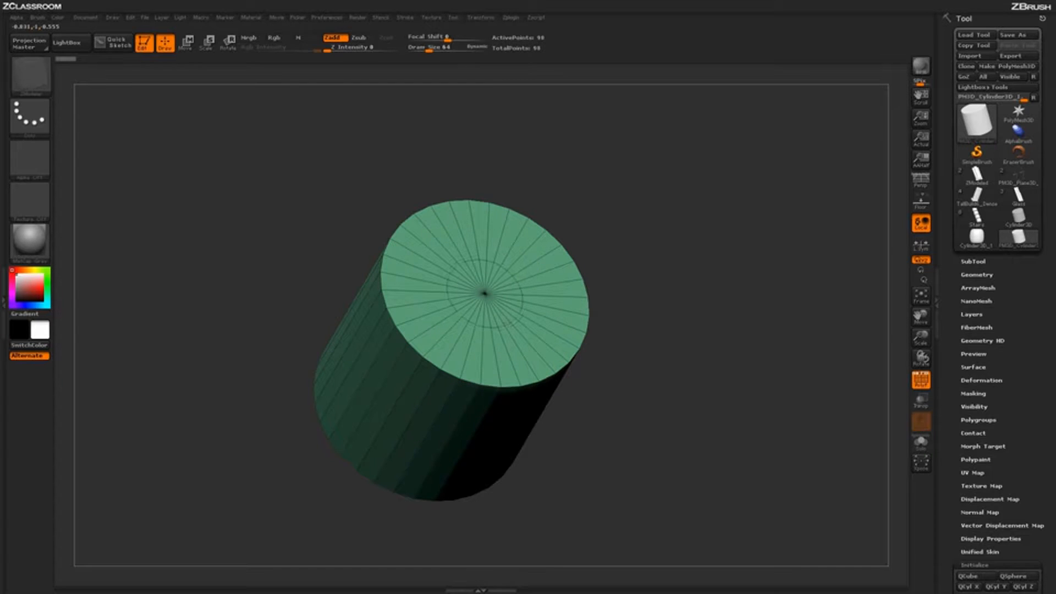
left_click_drag(664, 384, 514, 364)
left_click(520, 359)
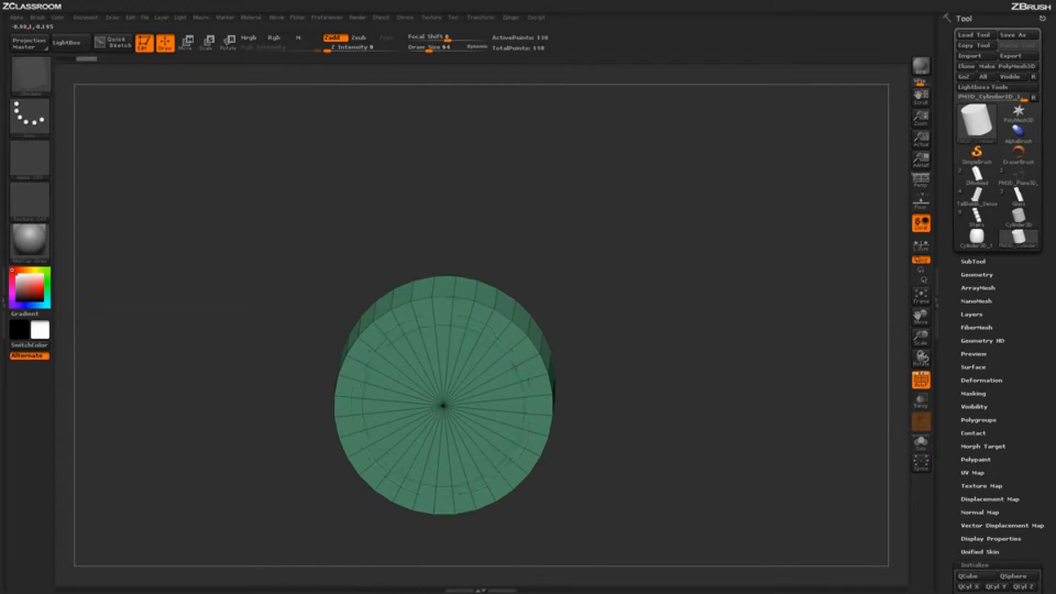
Set the ZModeler polygon action to Move with the Flat Island target and raise the top cap to lengthen the cylinder
left_click_drag(715, 297, 725, 388)
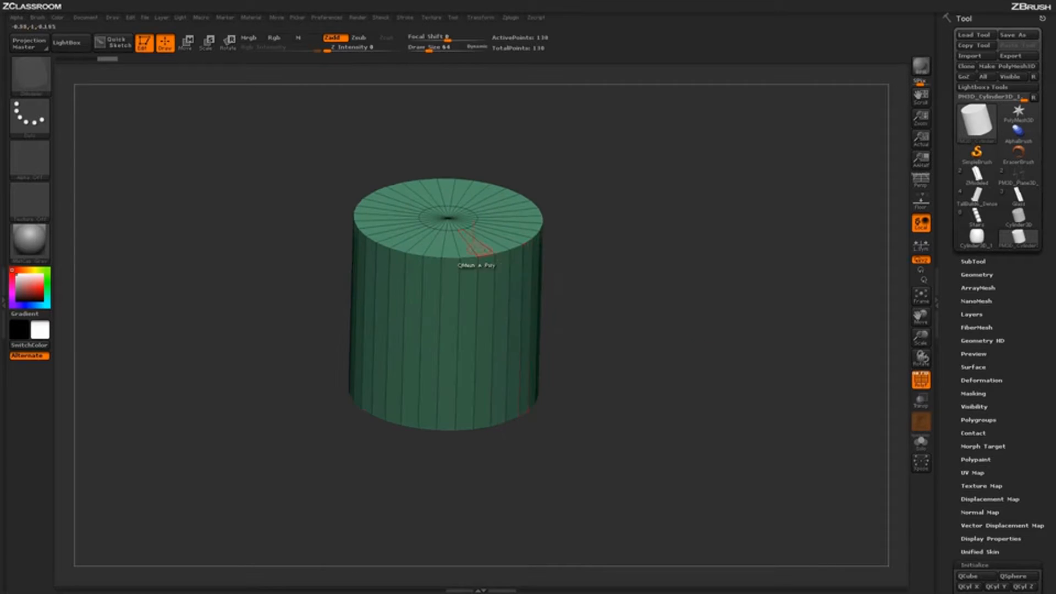
left_click_drag(667, 338, 661, 299, "alt")
left_click_drag(661, 300, 661, 304, "shift")
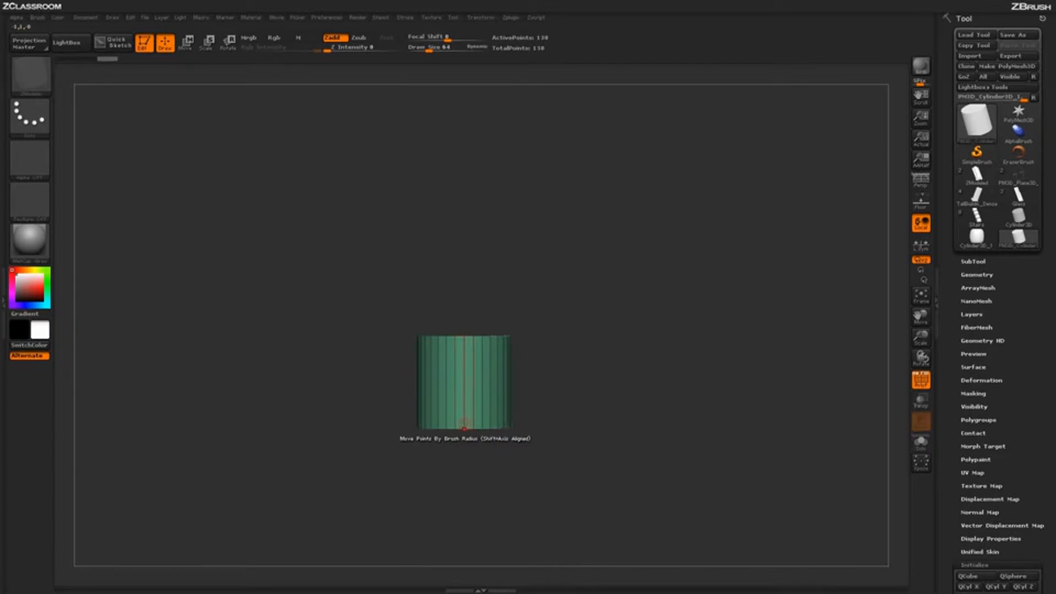
left_click_drag(626, 353, 624, 325, "alt")
left_click_drag(631, 374, 646, 456)
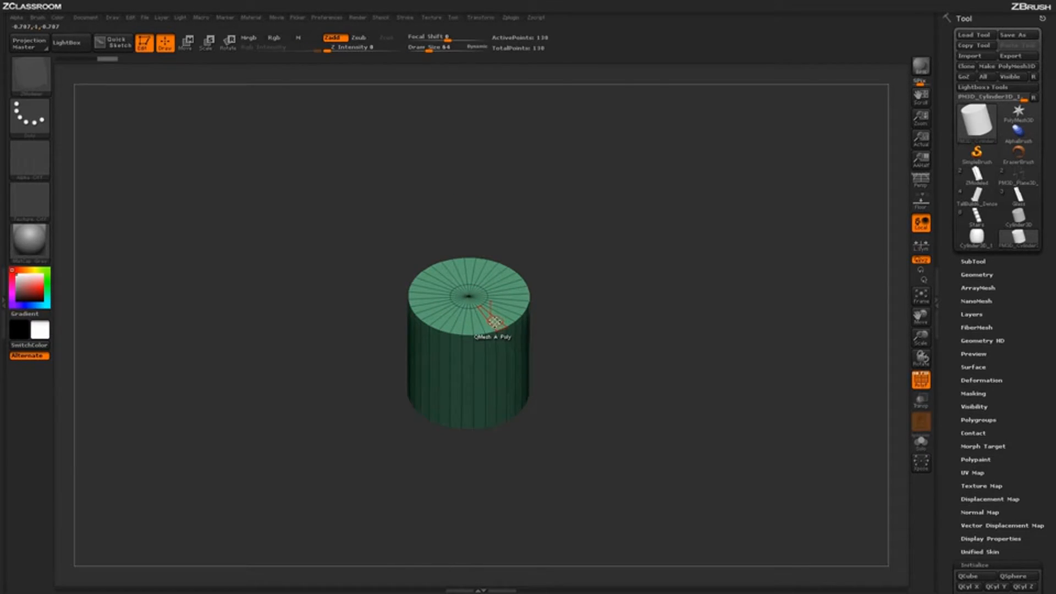
key("space")
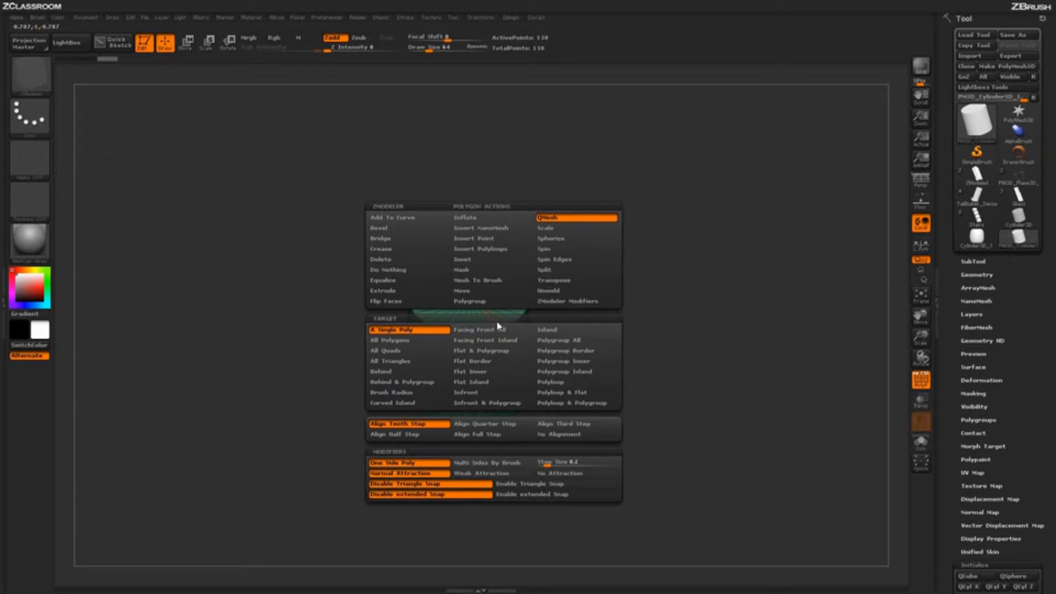
left_click(477, 292)
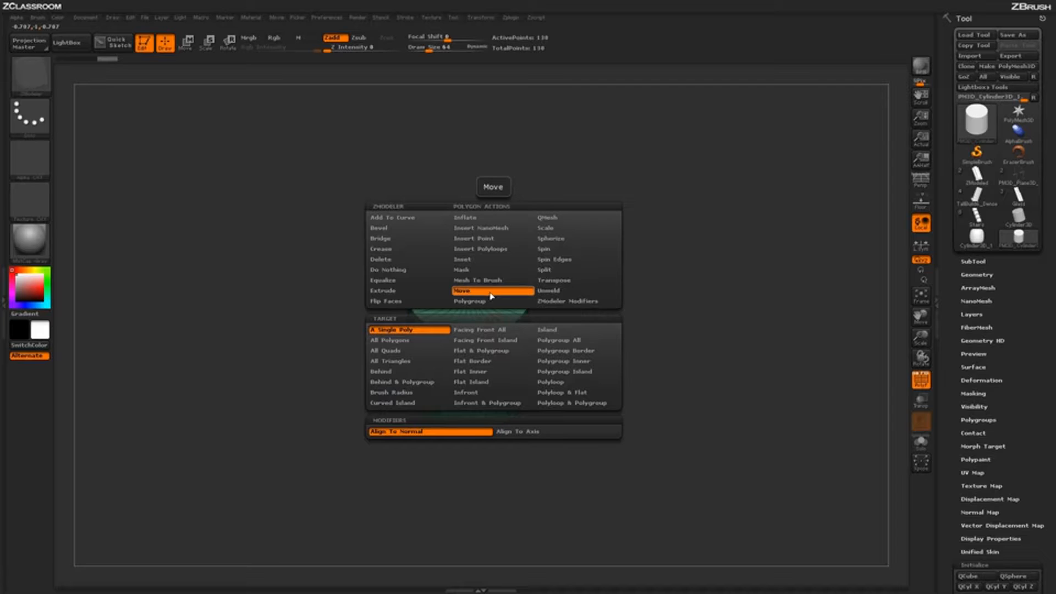
left_click(486, 384)
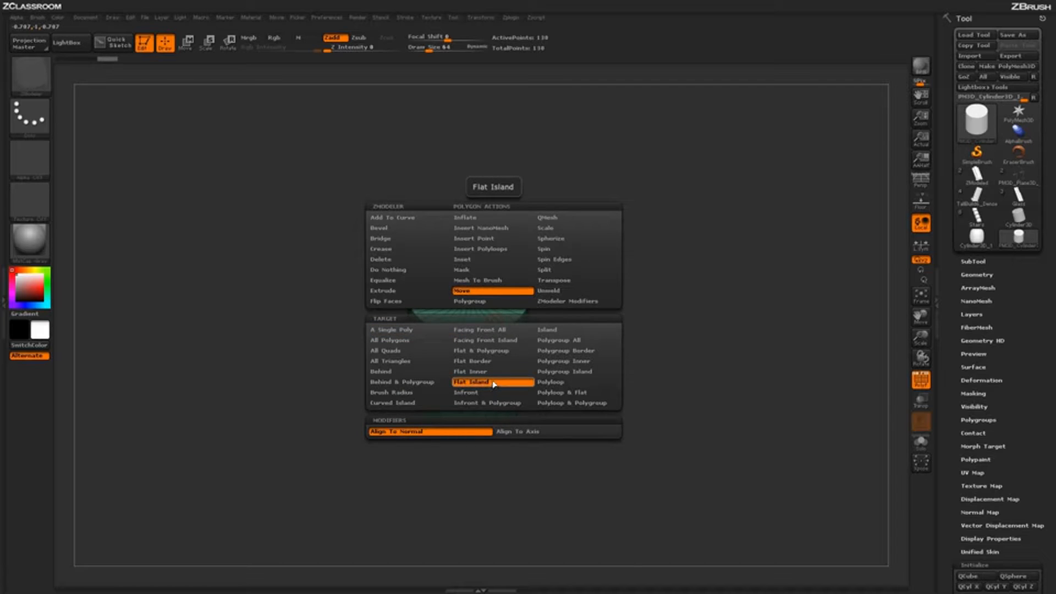
left_click_drag(660, 354, 652, 331)
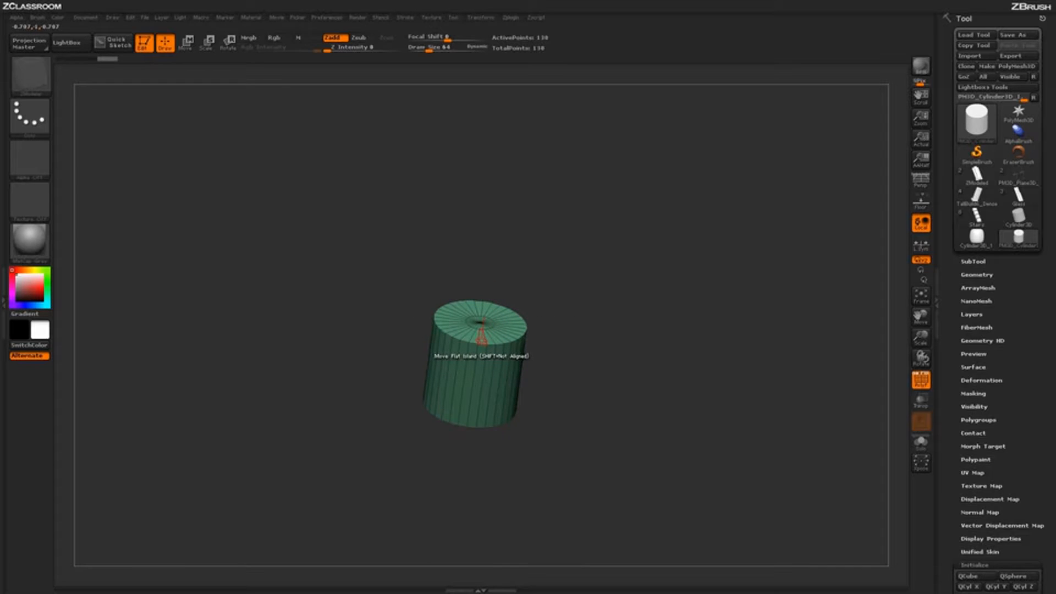
left_click_drag(482, 322, 565, 94)
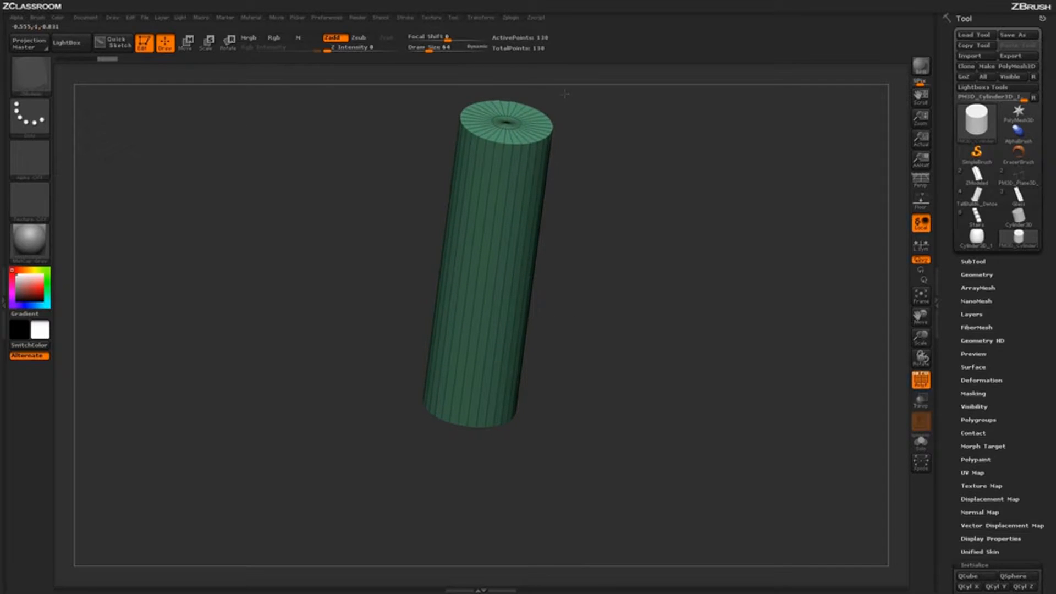
Move the bottom cap's flat island outward to lengthen the cylinder further into a tall pole
mouse_move(649, 325)
left_mouse_down("shift")
mouse_move(670, 358)
mouse_move(650, 361)
mouse_move(650, 405)
mouse_move(646, 339)
left_mouse_up("shift")
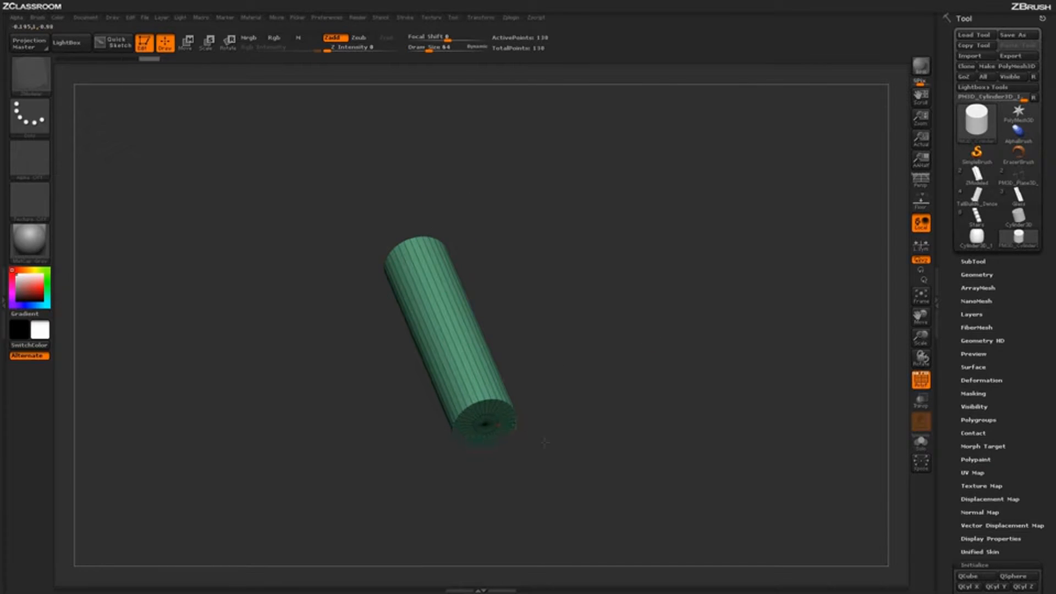
left_click_drag(544, 442, 682, 532)
left_click_drag(686, 344, 690, 419, "shift")
right_click_drag(689, 419, 682, 421, "ctrl")
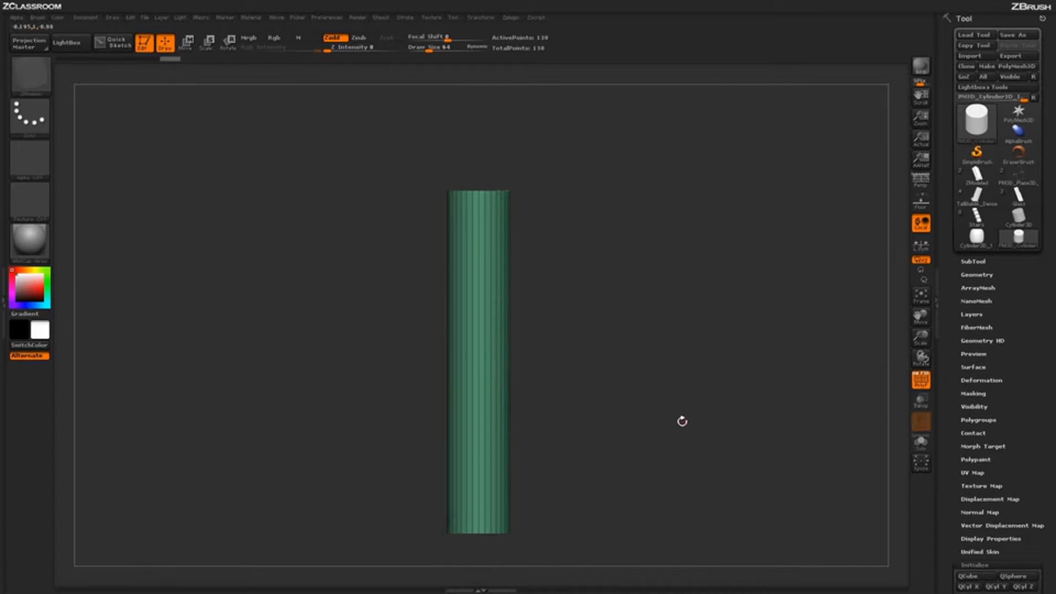
Insert evenly spaced edge loops along the pole's full length using the Multiple EdgeLoops target with Alternate Polygroup
left_click_drag(677, 395, 651, 443)
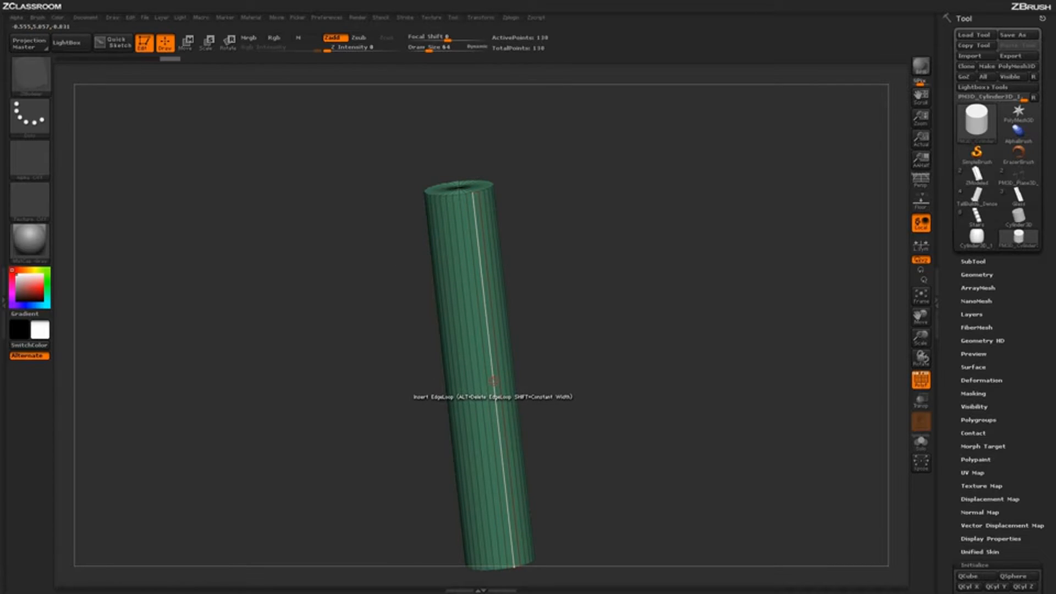
key("space")
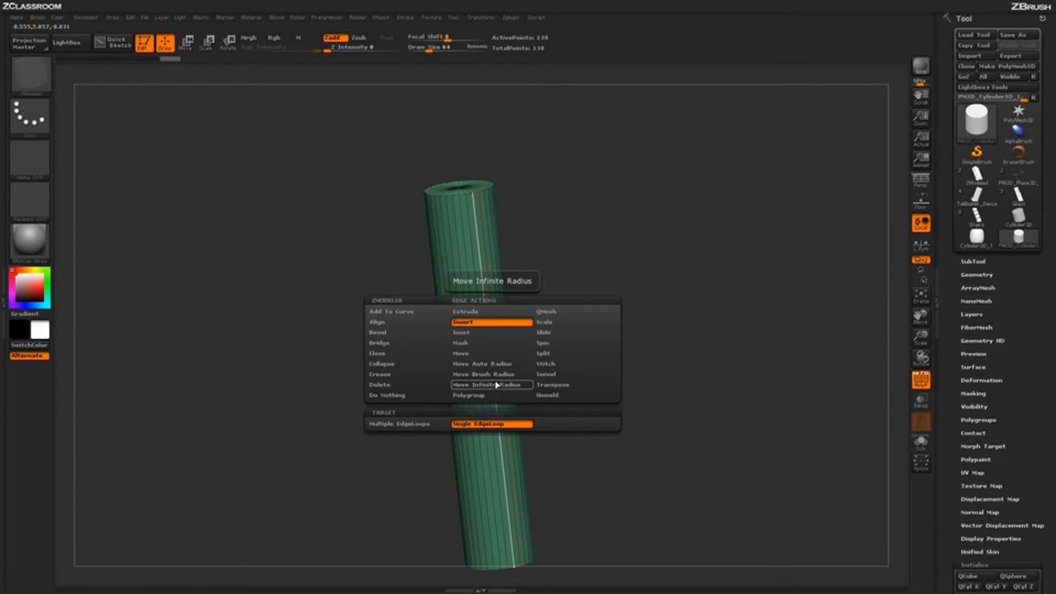
left_click(432, 425)
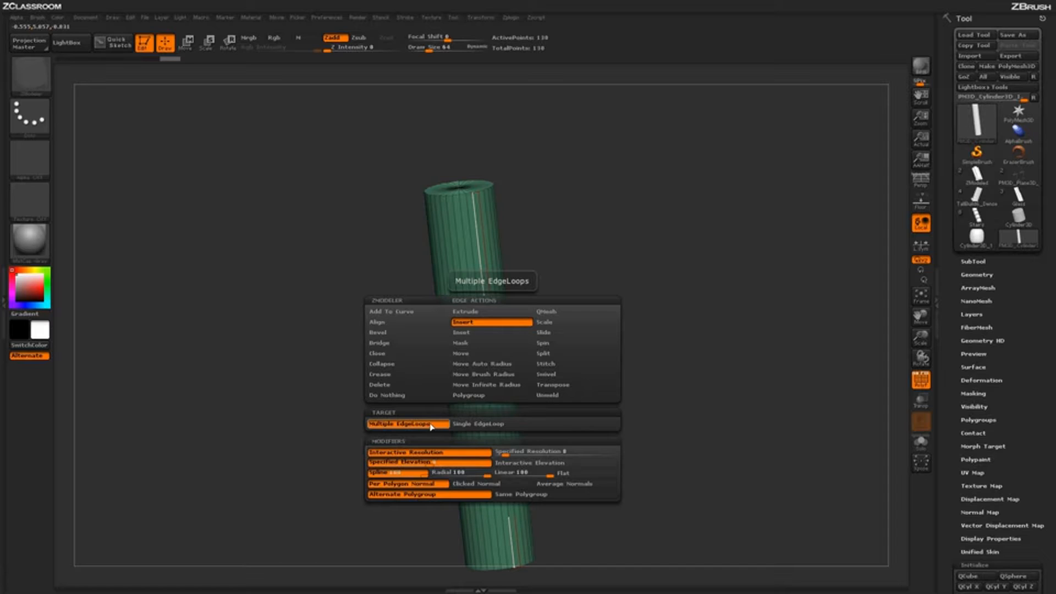
key("space")
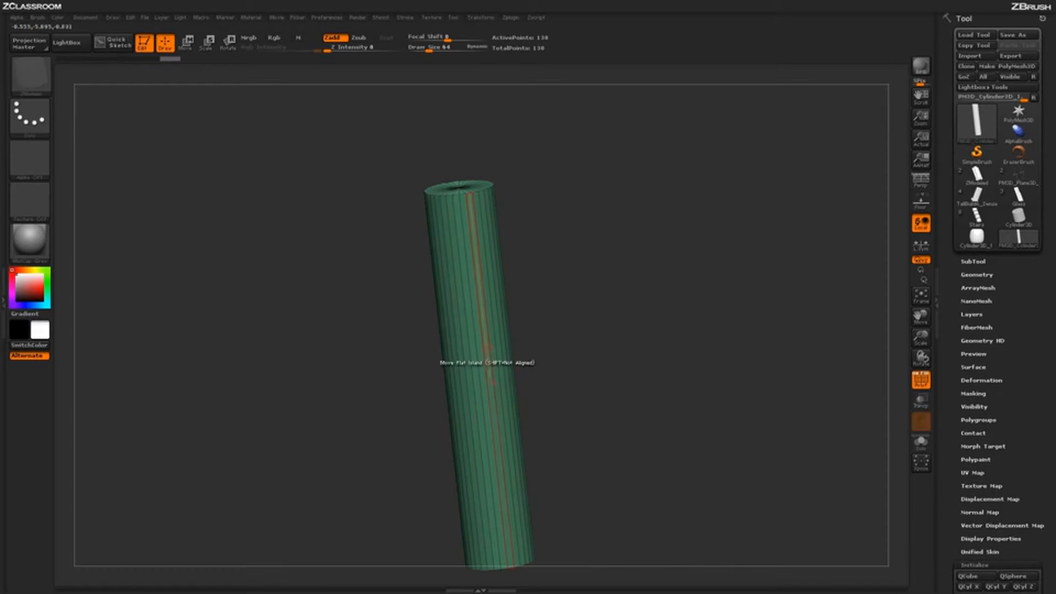
left_click(495, 393)
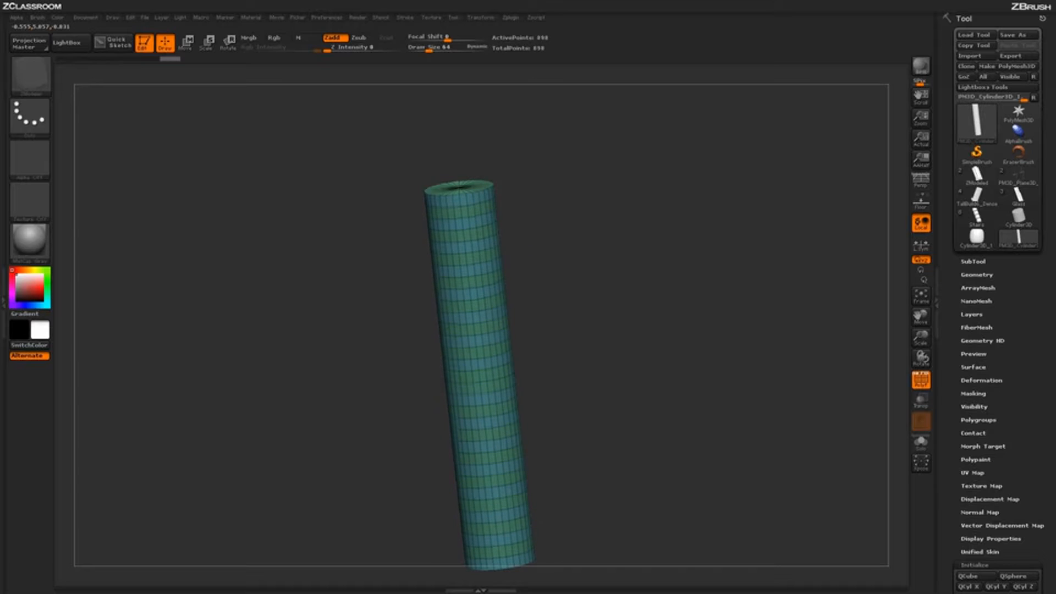
mouse_move(496, 319)
left_mouse_down()
mouse_move(496, 300)
mouse_move(496, 336)
mouse_move(496, 300)
mouse_move(496, 315)
left_mouse_up()
left_click_drag(609, 323, 605, 277, "shift")
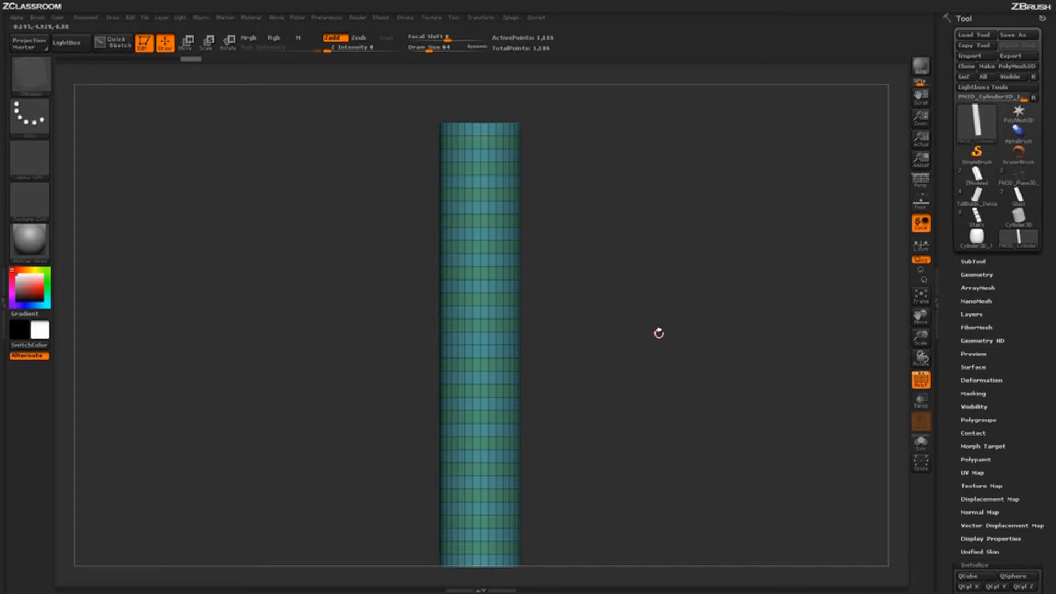
Switch the edge Insert target back to Single EdgeLoop on the pole's upper end
left_click_drag(659, 333, 596, 288)
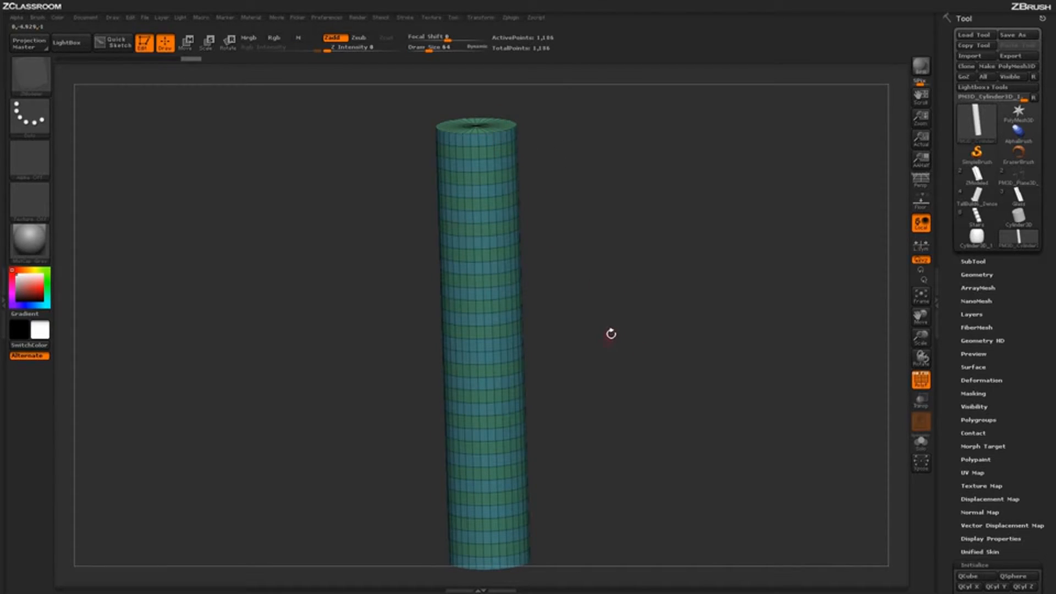
left_click_drag(610, 334, 547, 255)
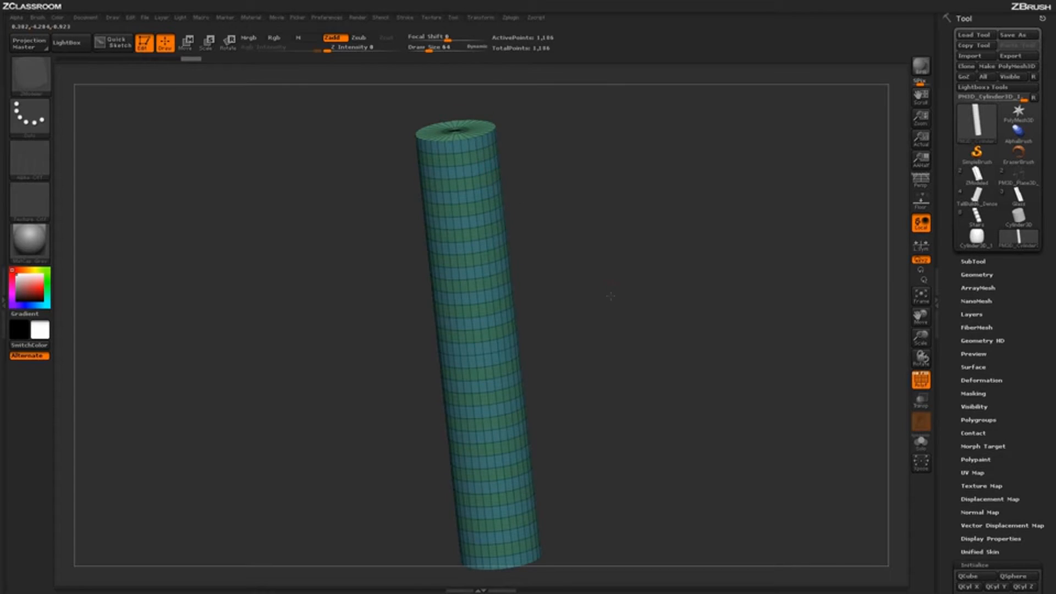
mouse_move(610, 296)
left_mouse_down()
mouse_move(613, 381)
mouse_move(609, 347)
mouse_move(443, 262)
left_mouse_up()
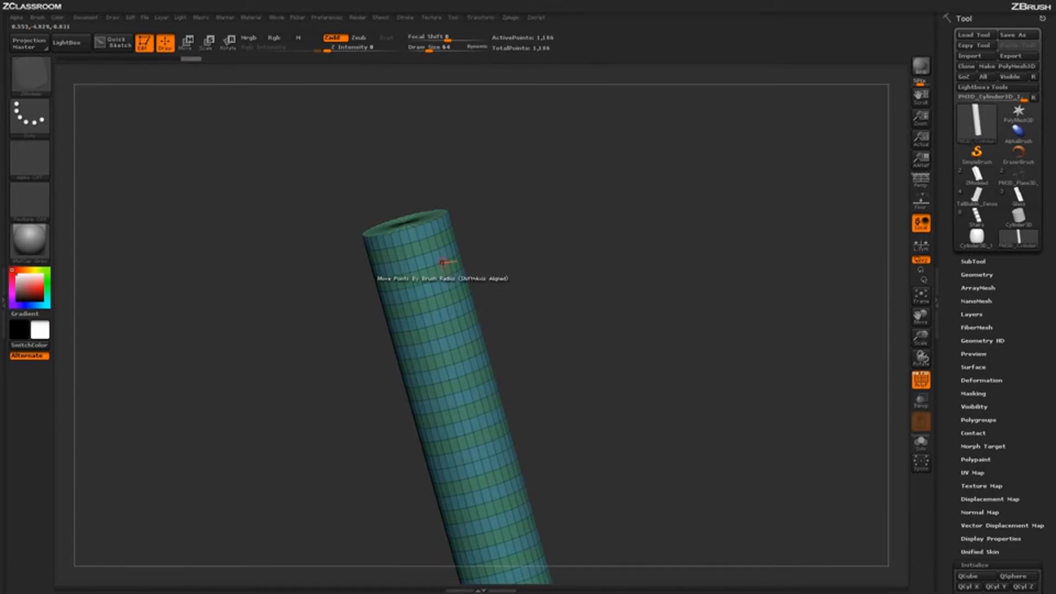
left_click_drag(562, 307, 545, 276)
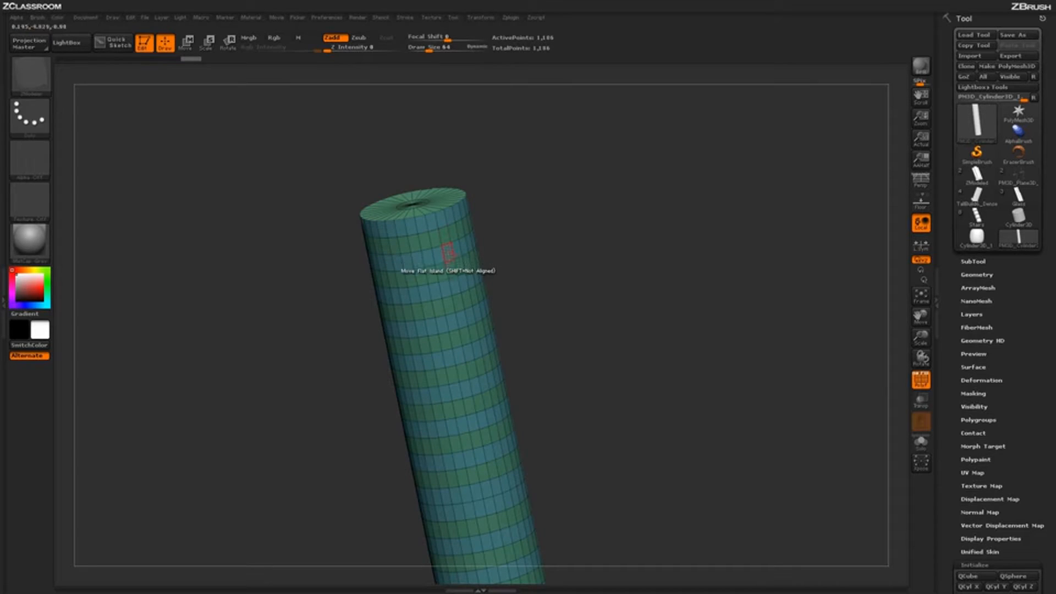
key("space")
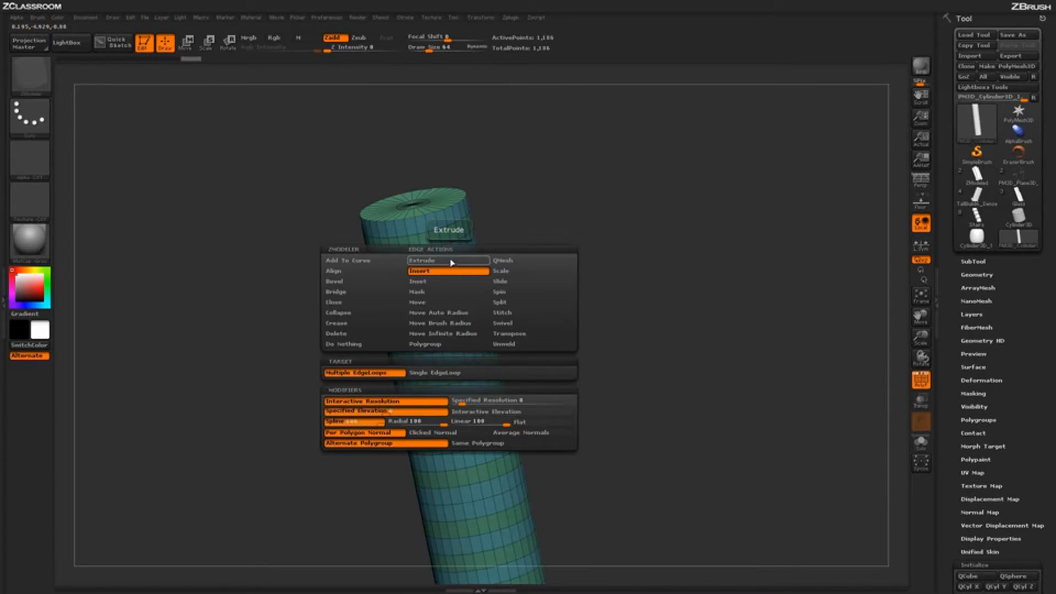
left_click(441, 373)
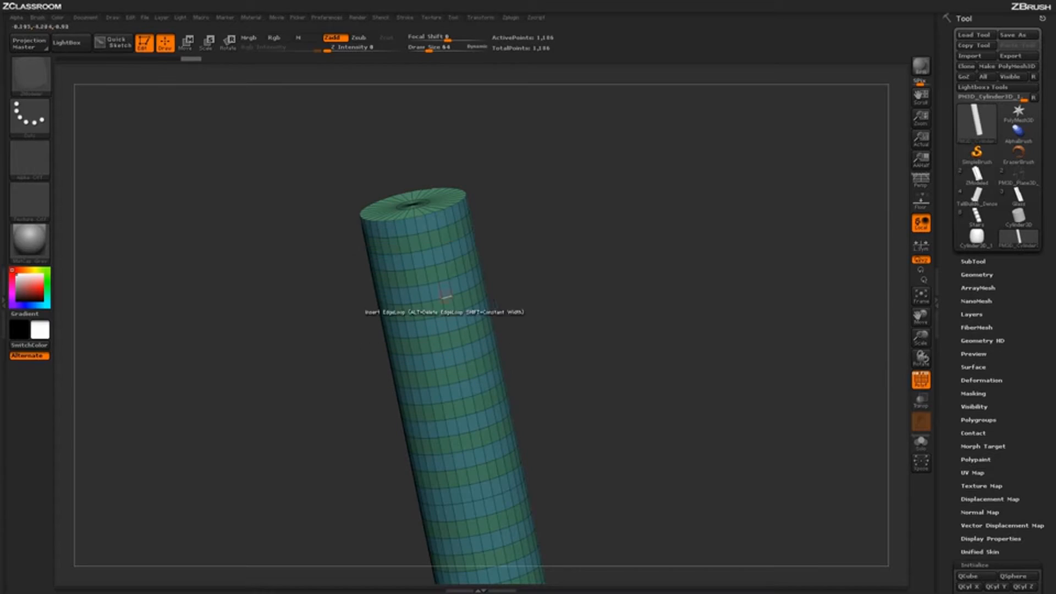
Delete the edge loops below the top loop, down to a single green band about a third of the way down the pole
left_click(446, 245, "alt")
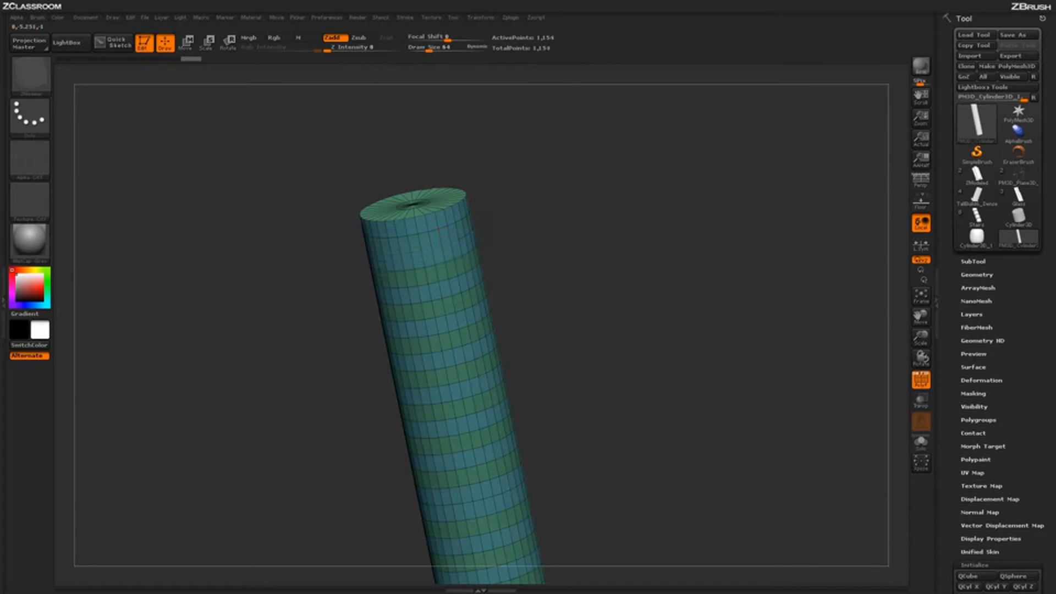
left_click(449, 262, "alt")
left_click(453, 279, "alt")
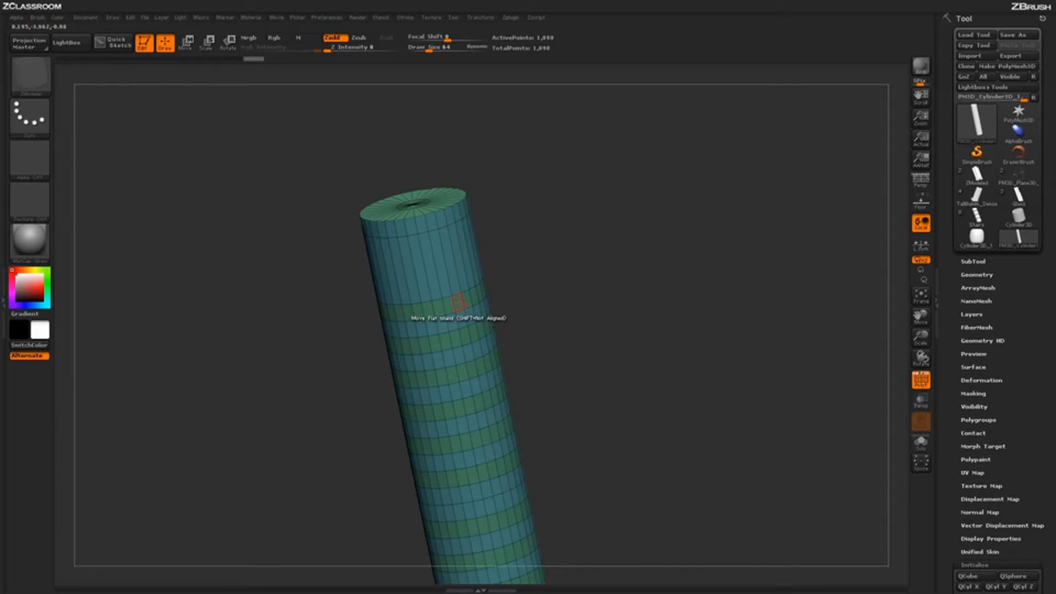
left_click(457, 296, "alt")
left_click(464, 337, "alt")
left_click(469, 345, "alt")
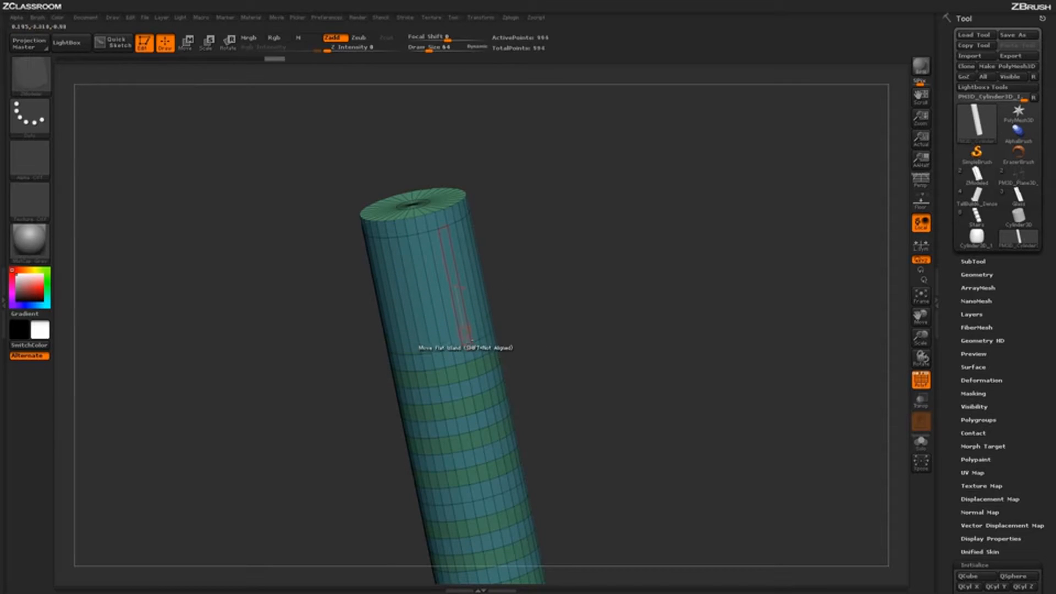
left_click(477, 355, "alt")
Delete the edge loops beneath the first retained green band, keeping a second green band farther down the pole
left_click(477, 395, "alt")
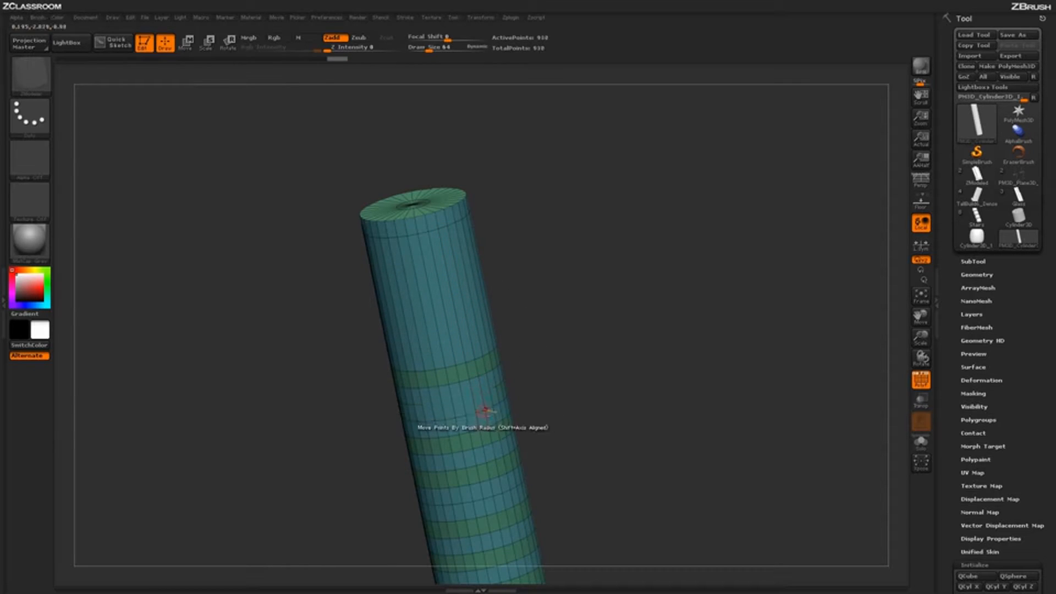
left_click(481, 413, "alt")
left_click_drag(552, 380, 552, 259, "alt")
left_click(487, 324, "alt")
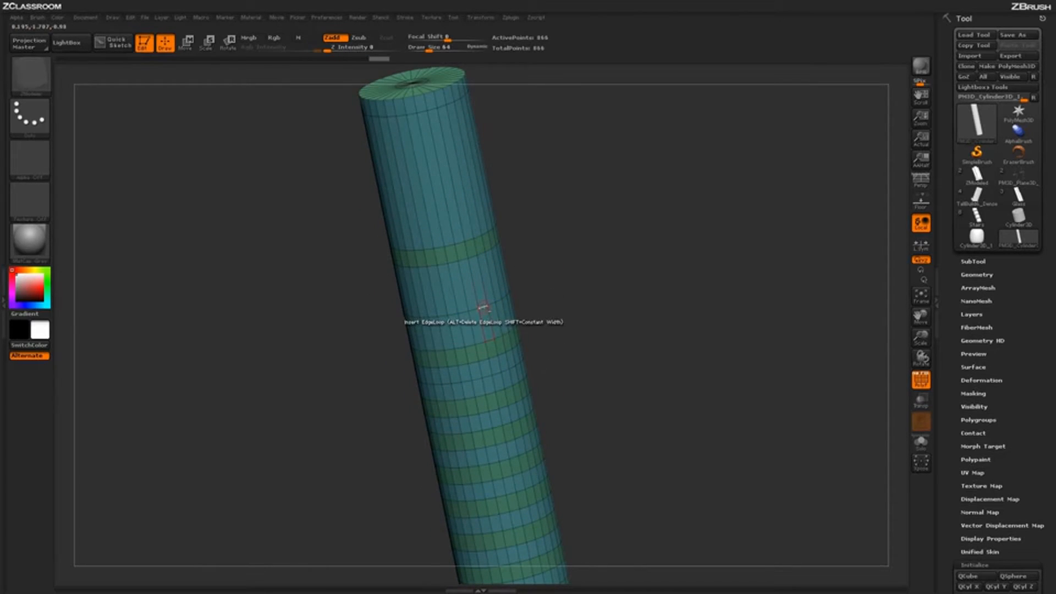
left_click(485, 307, "alt")
left_click(491, 339, "alt")
left_click(495, 359, "alt")
left_click(495, 369, "alt")
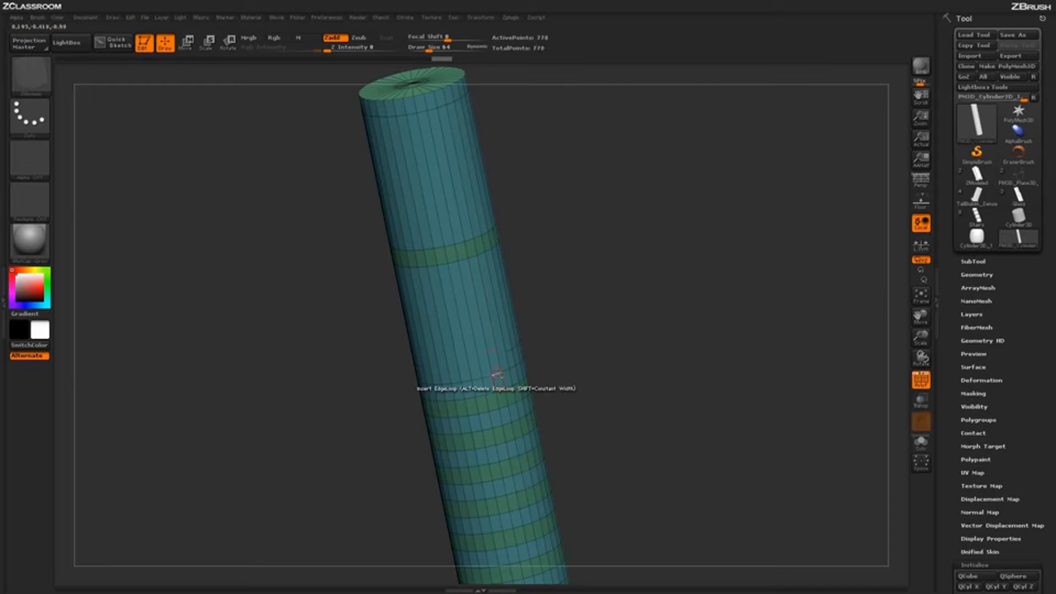
left_click(492, 380, "alt")
left_click_drag(556, 370, 558, 252, "alt")
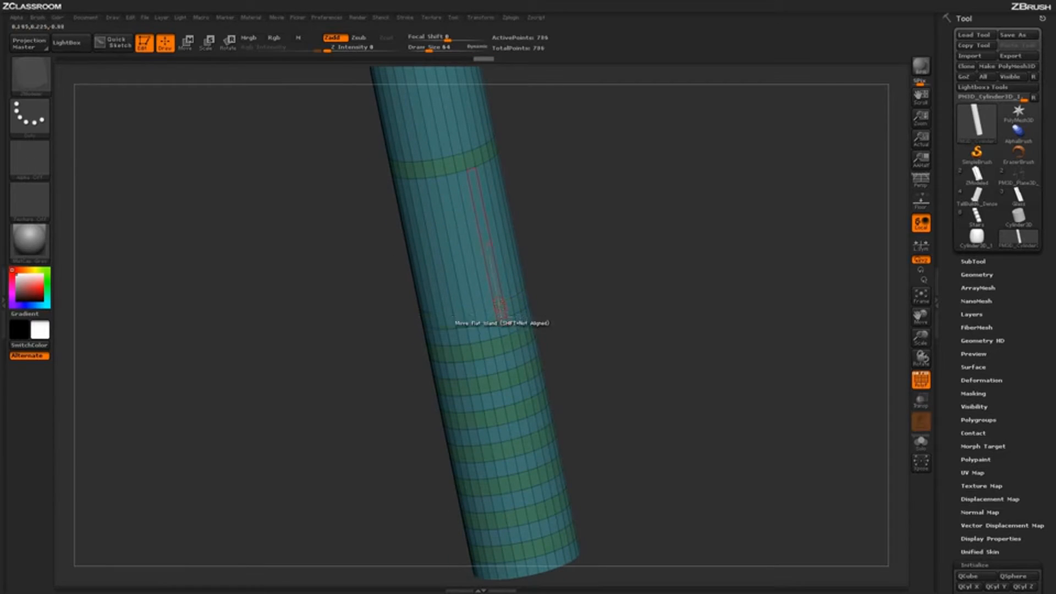
left_click(498, 322, "alt")
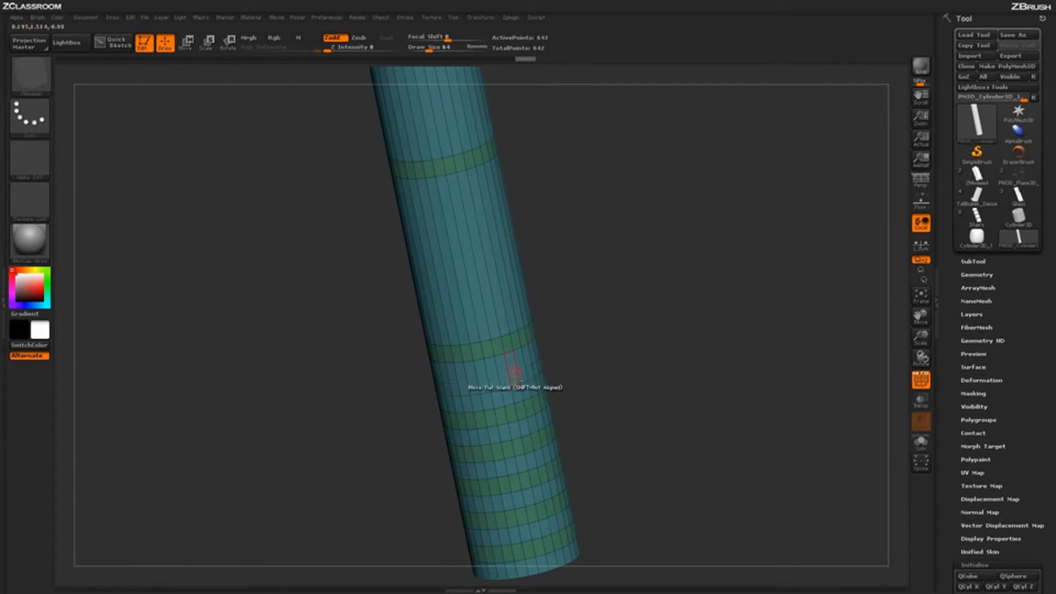
Delete the remaining edge loops below the second green band, keeping only a third green band near the pole's lower end
left_click(516, 384, "alt")
left_click(516, 384, "alt")
left_click_drag(556, 382, 561, 275, "alt")
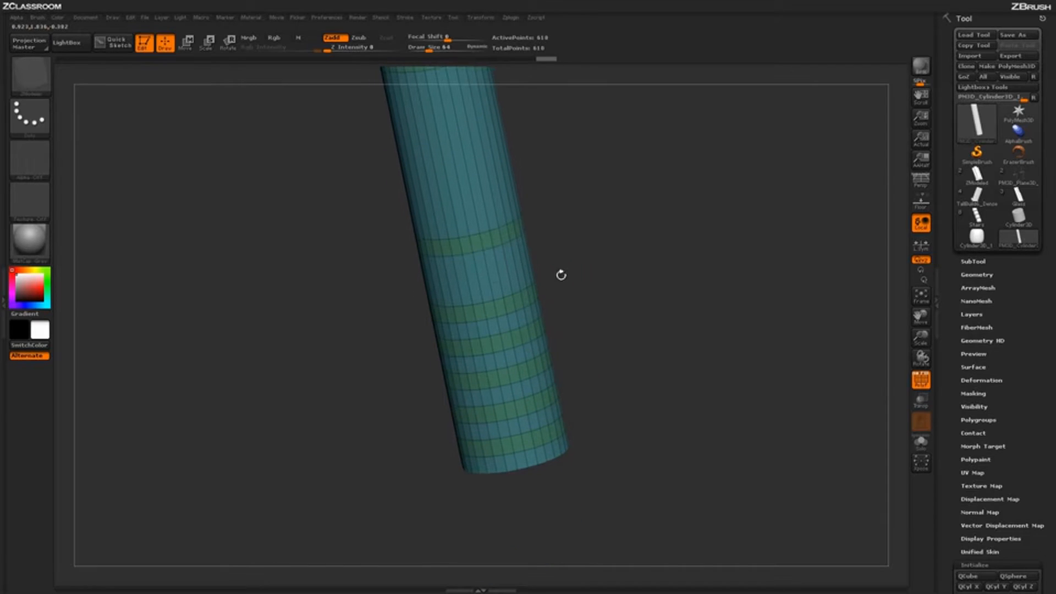
left_click(511, 313, "alt")
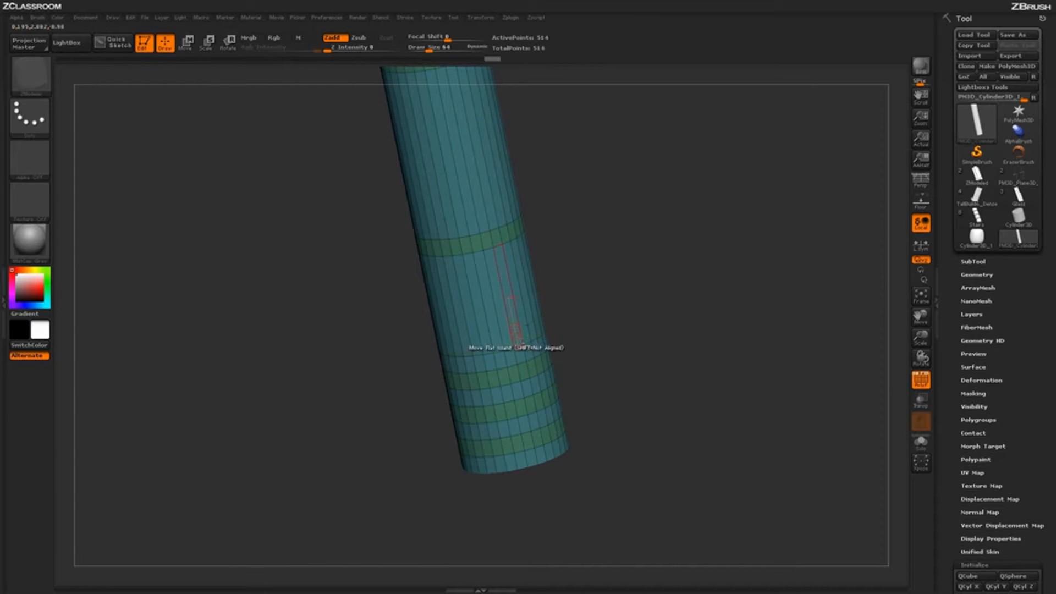
left_click(514, 345, "alt")
left_click(524, 381, "alt")
left_click(523, 396, "alt")
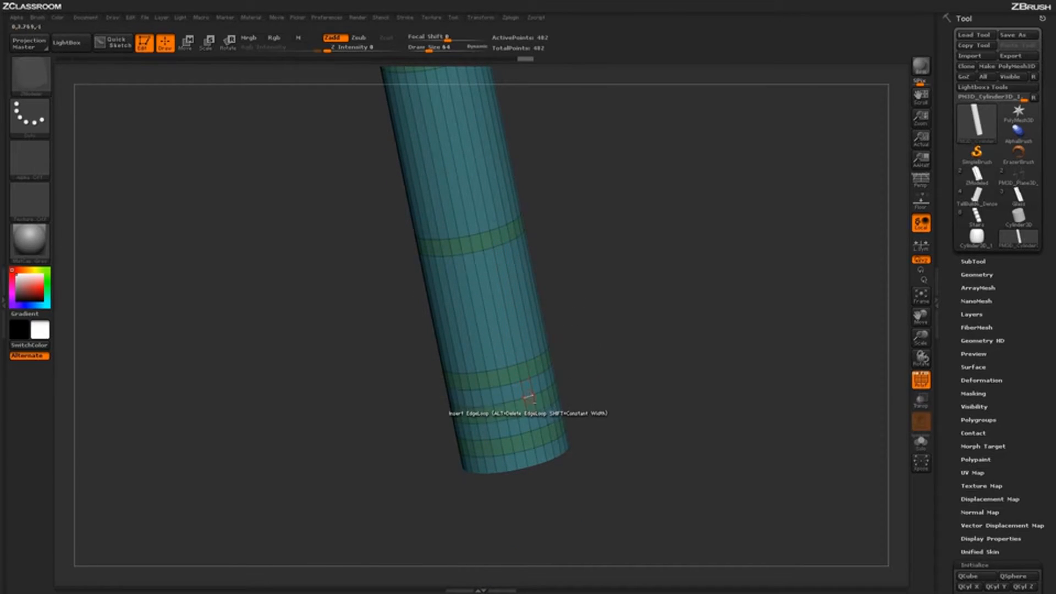
left_click(528, 411, "alt")
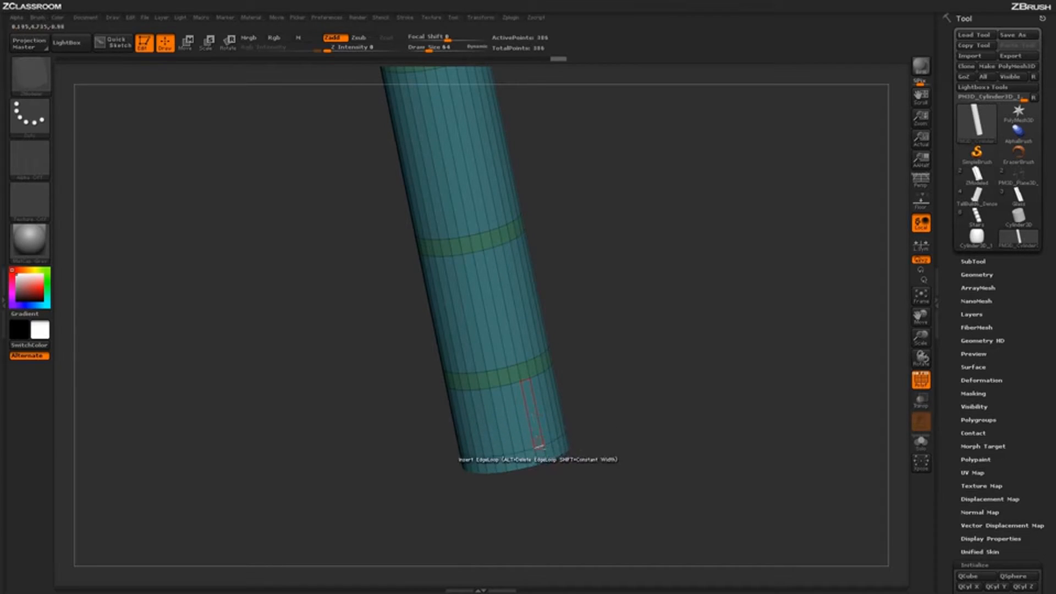
left_click(536, 442, "alt")
left_click_drag(647, 357, 658, 287, "shift")
key("f")
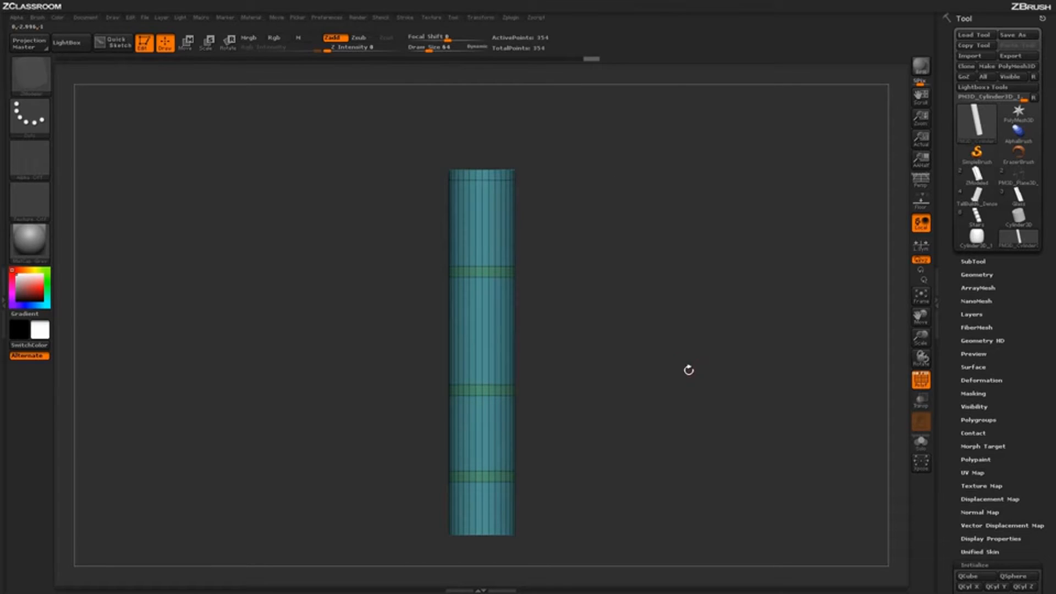
Set the ZModeler edge action to Polygroup and assign a new blue polygroup to the band at the pole's upper end
left_click_drag(676, 369, 613, 401)
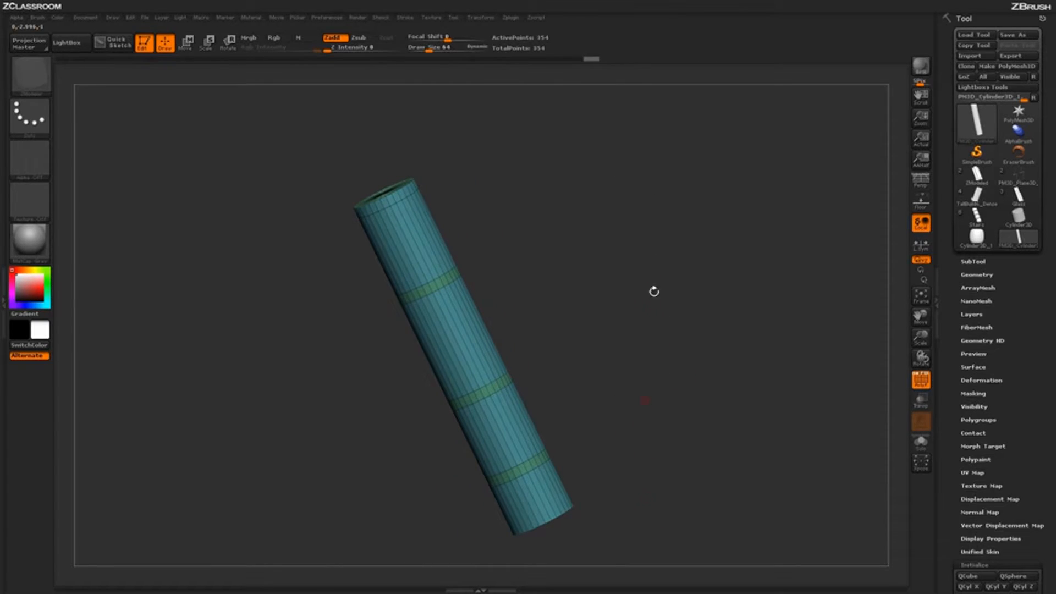
left_click_drag(673, 363, 618, 405)
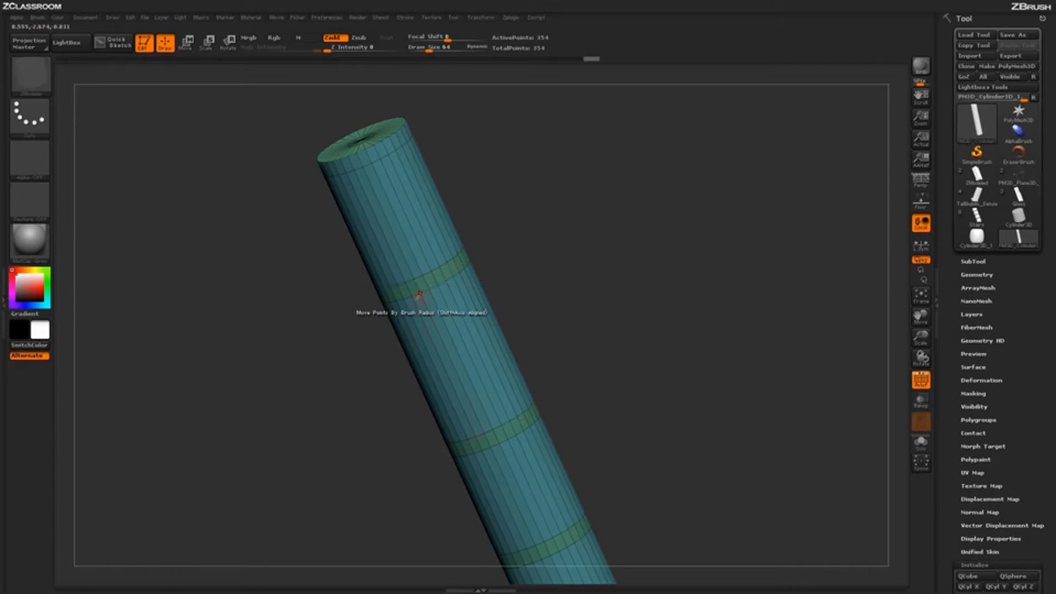
mouse_move(627, 370)
left_mouse_down()
mouse_move(630, 335)
mouse_move(635, 388)
left_mouse_up()
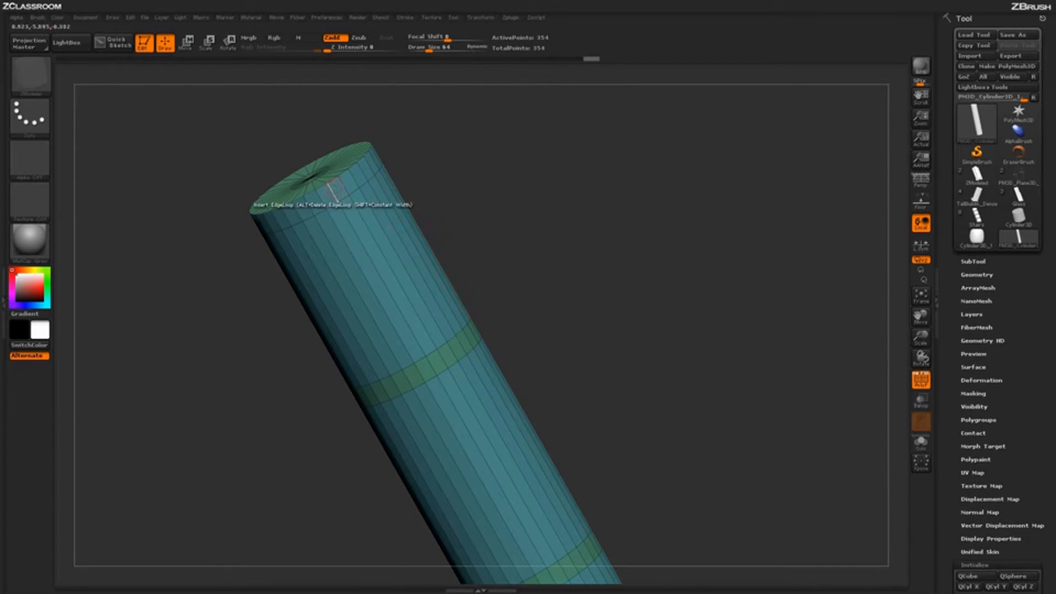
key("space")
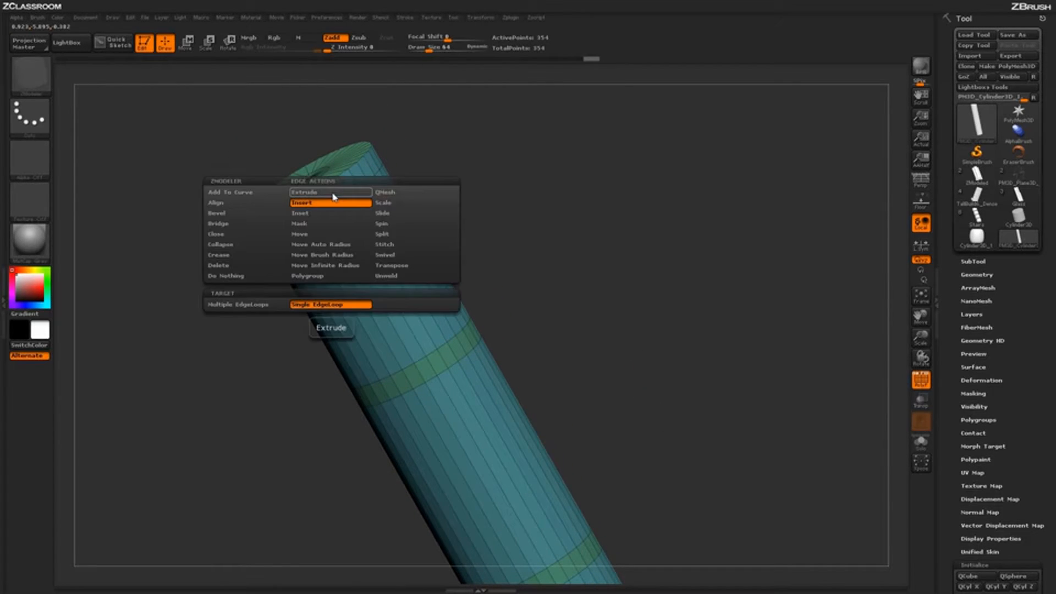
left_click(330, 276)
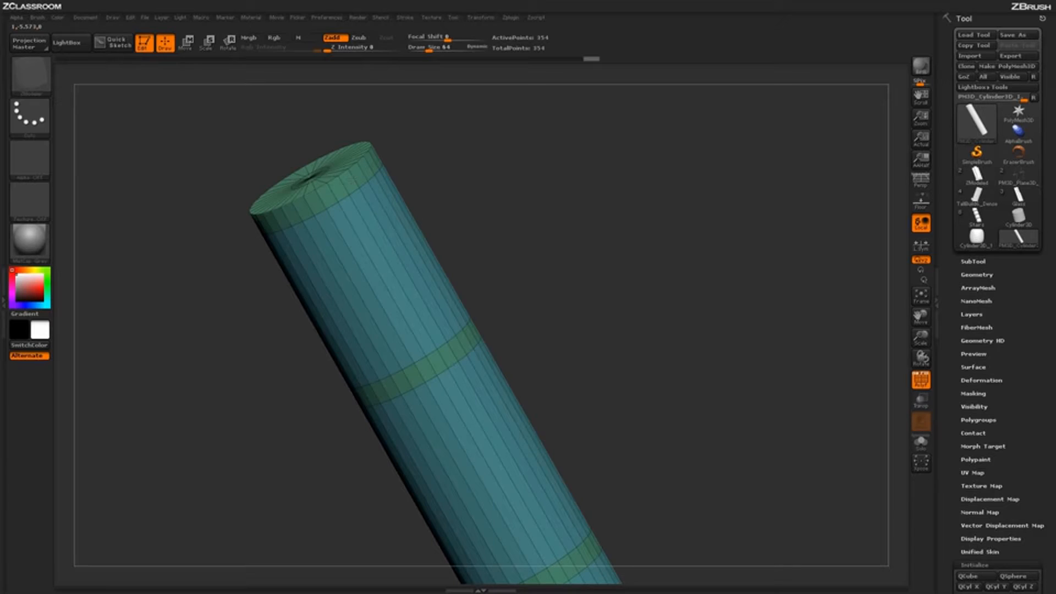
left_click(355, 180)
left_click(354, 179)
left_click(355, 179)
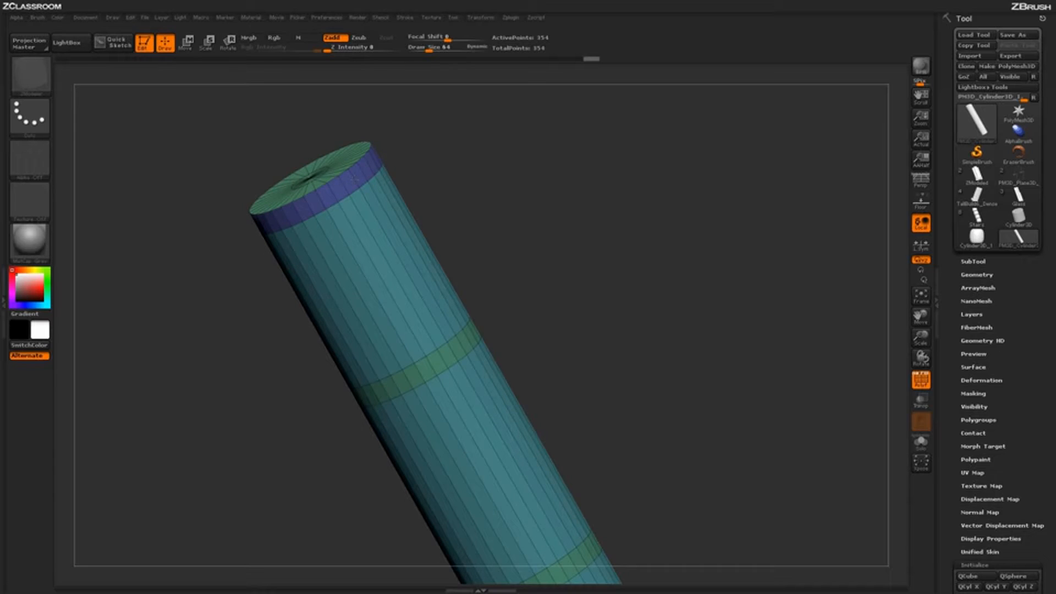
Assign the same blue polygroup to the three green bands farther down the pole
left_click_drag(565, 366, 550, 342)
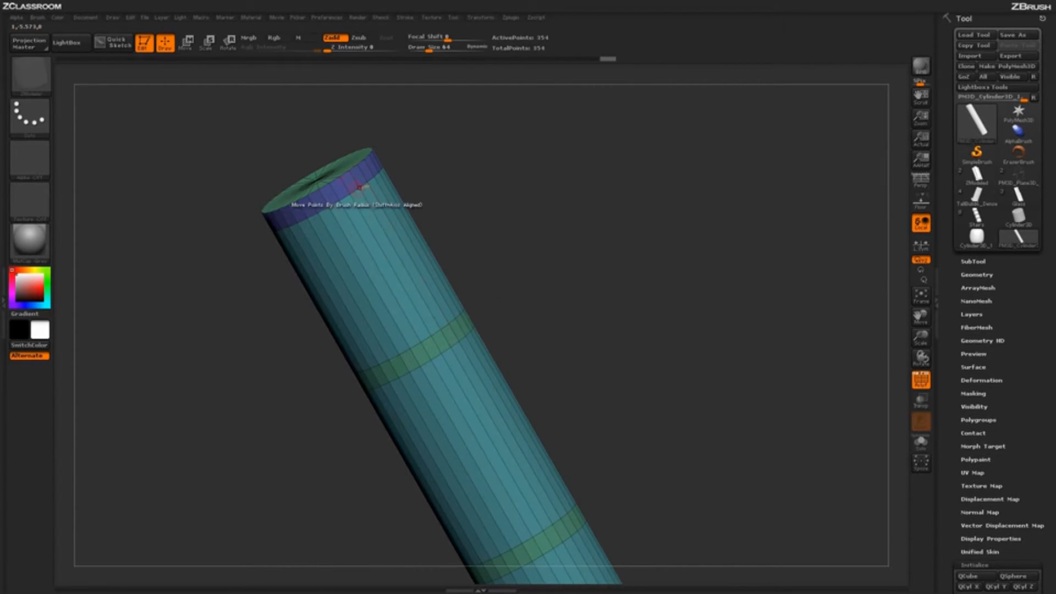
left_click(433, 345)
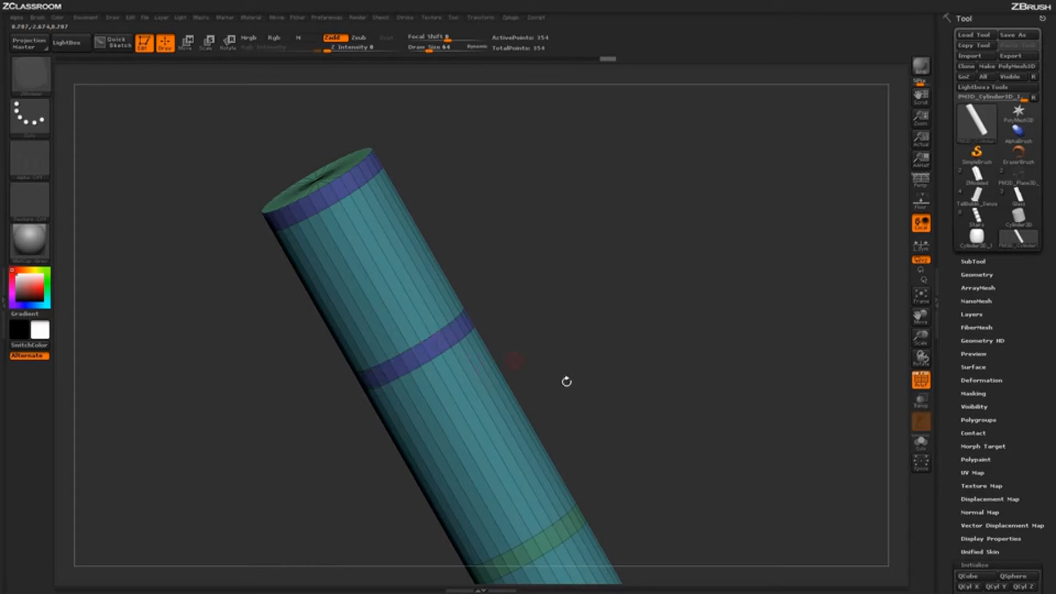
left_click_drag(566, 379, 487, 188)
left_click(442, 320)
left_click_drag(554, 421, 540, 314, "alt")
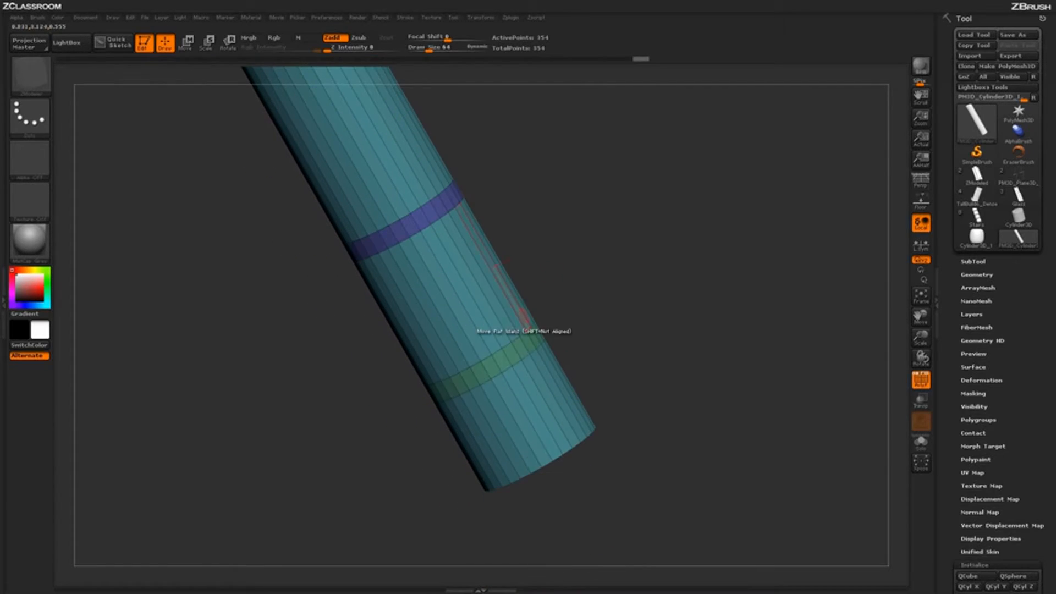
left_click(498, 365)
left_click_drag(657, 345, 652, 287, "alt")
left_click_drag(652, 287, 638, 296, "shift")
left_click_drag(678, 245, 617, 337, "alt")
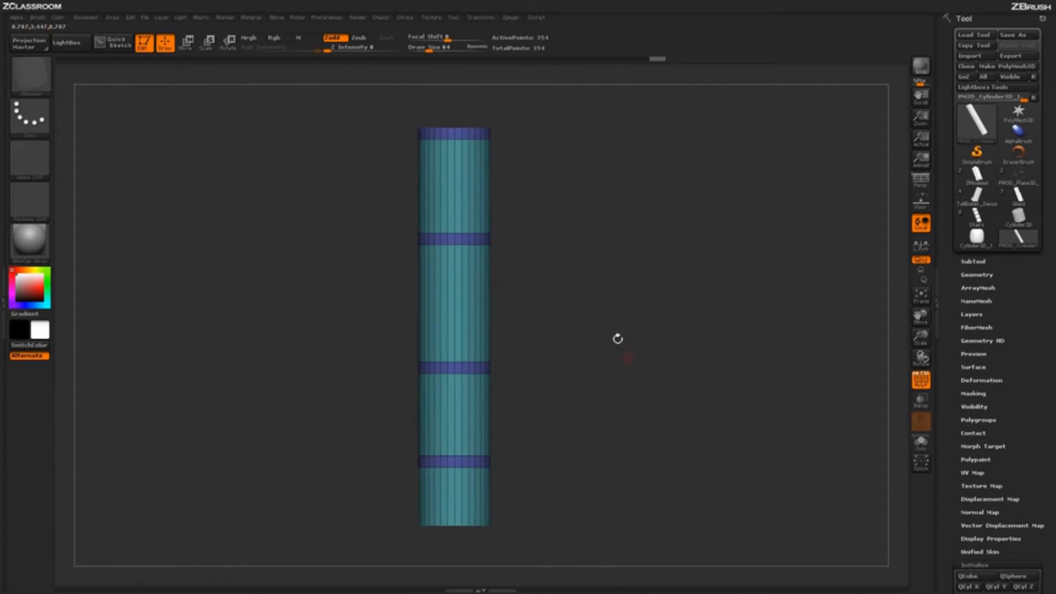
Extrude all four blue bands slightly outward into raised rings, using the polygon Extrude action with the Polygroup All target
left_click_drag(610, 423, 453, 213)
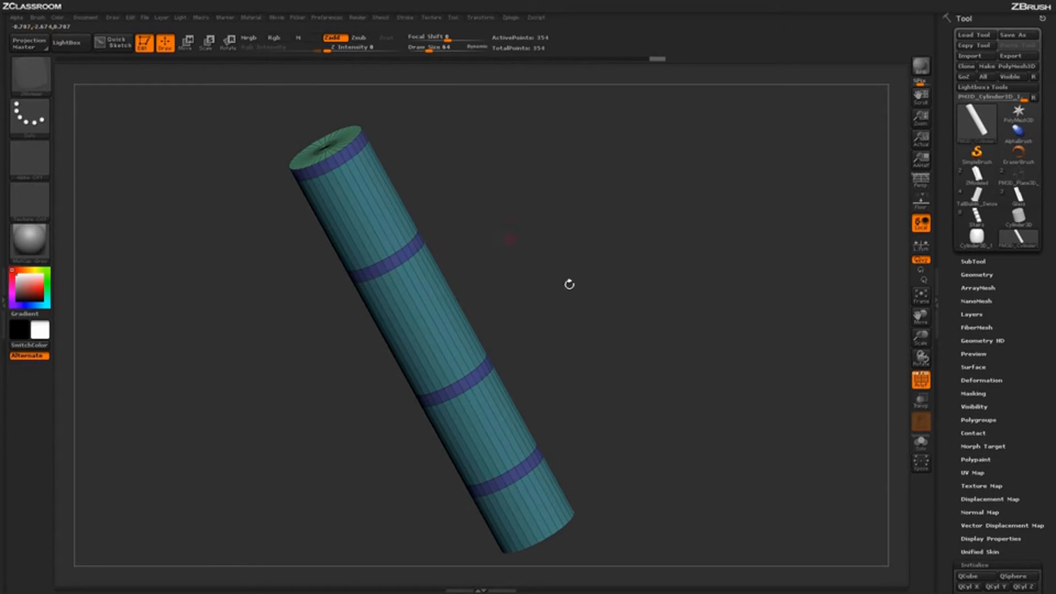
left_click_drag(570, 284, 520, 212)
left_click_drag(607, 357, 606, 292)
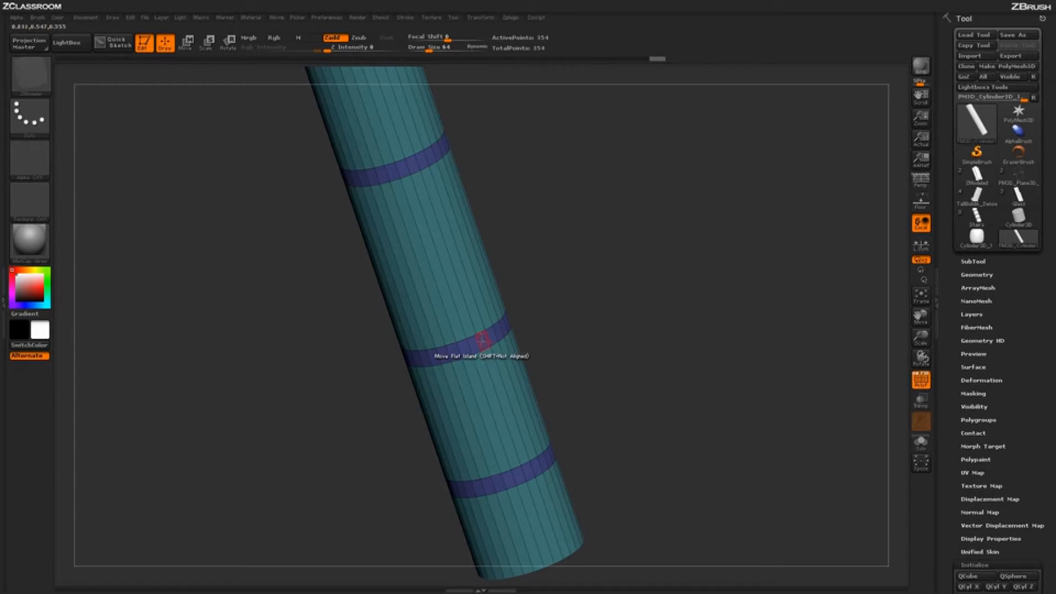
key("space")
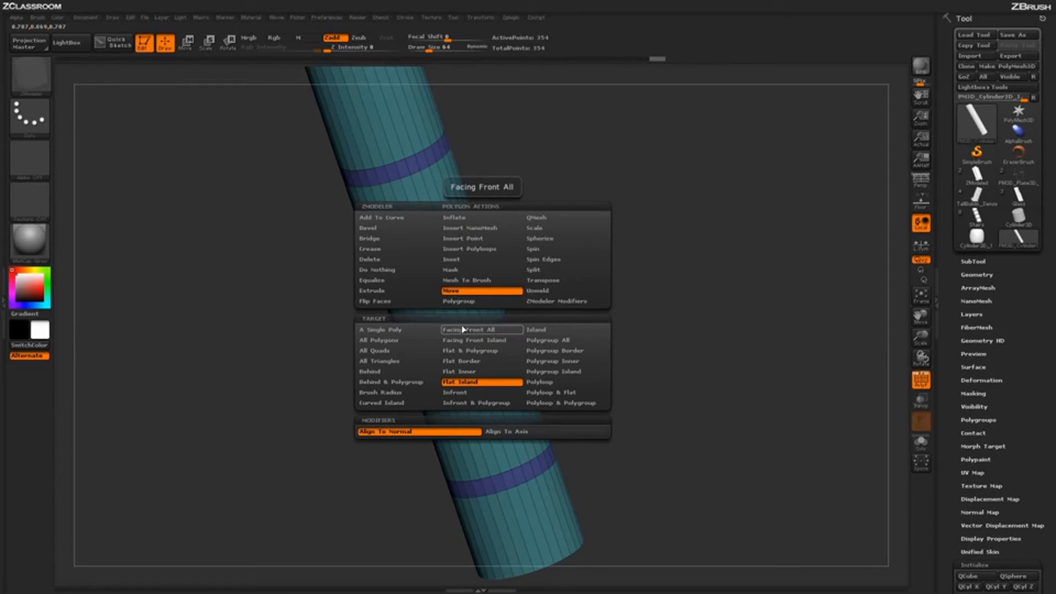
left_click(398, 291)
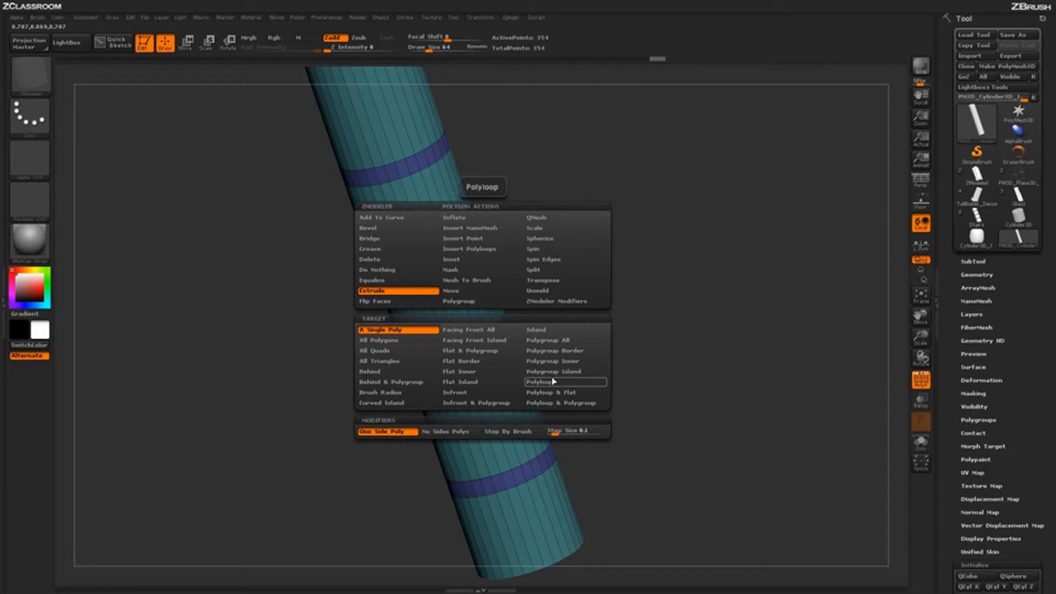
left_click(557, 342)
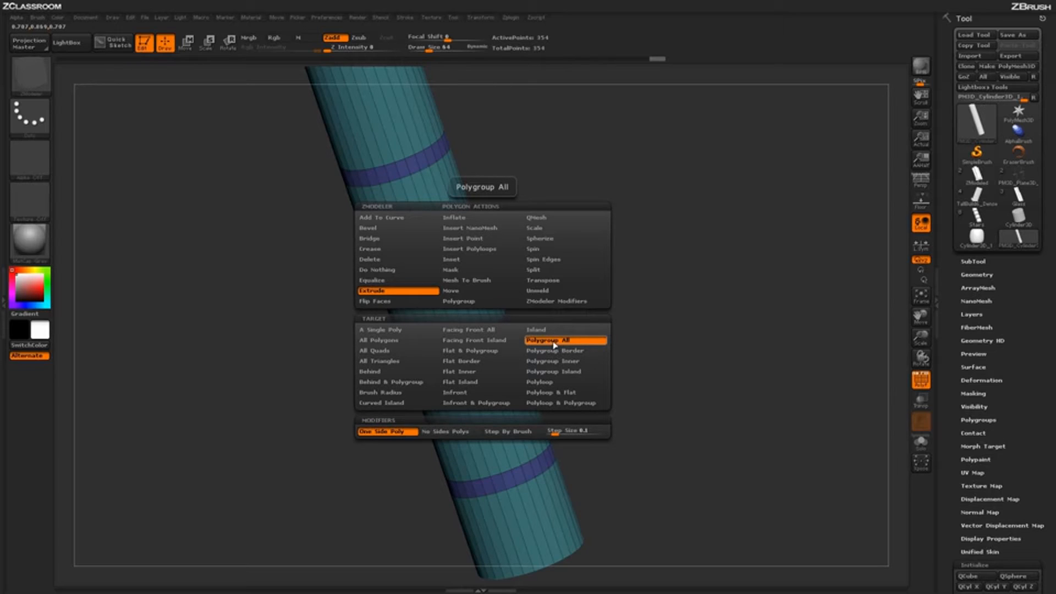
left_click(414, 292)
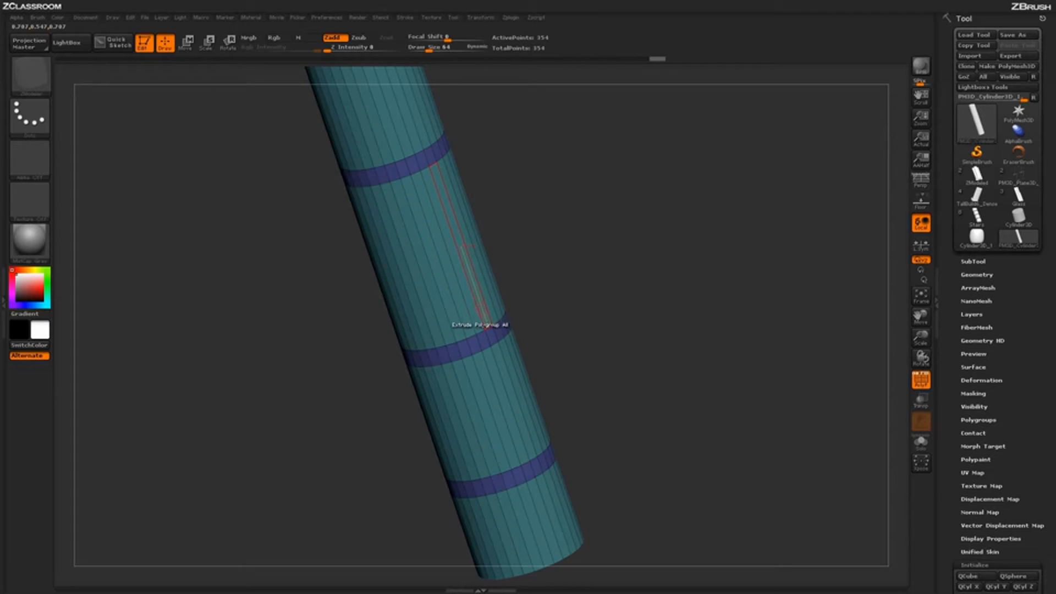
left_click_drag(535, 233, 480, 221)
left_click_drag(575, 313, 573, 332)
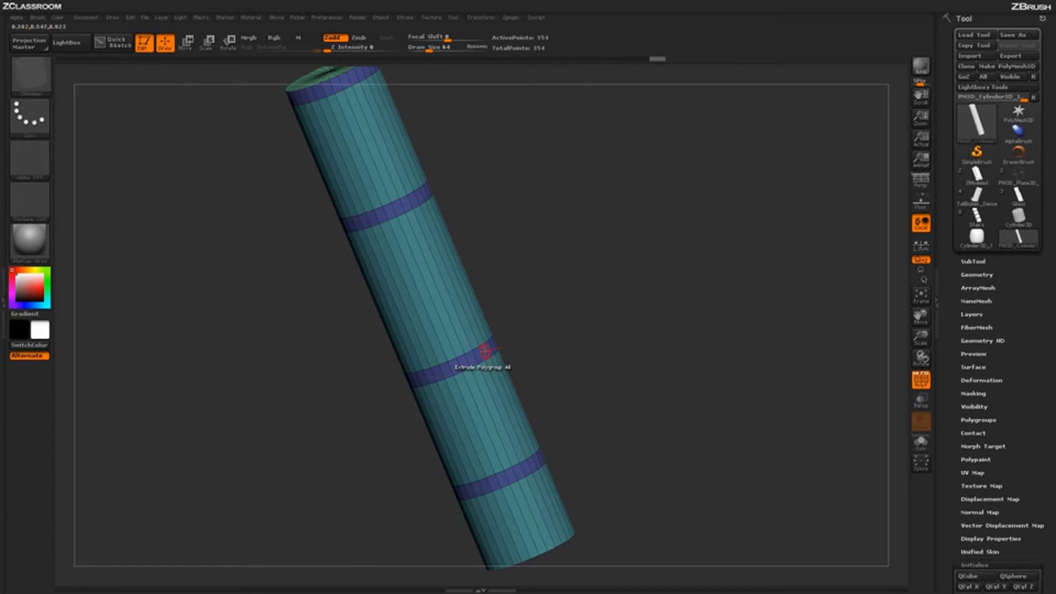
left_click_drag(484, 351, 499, 347)
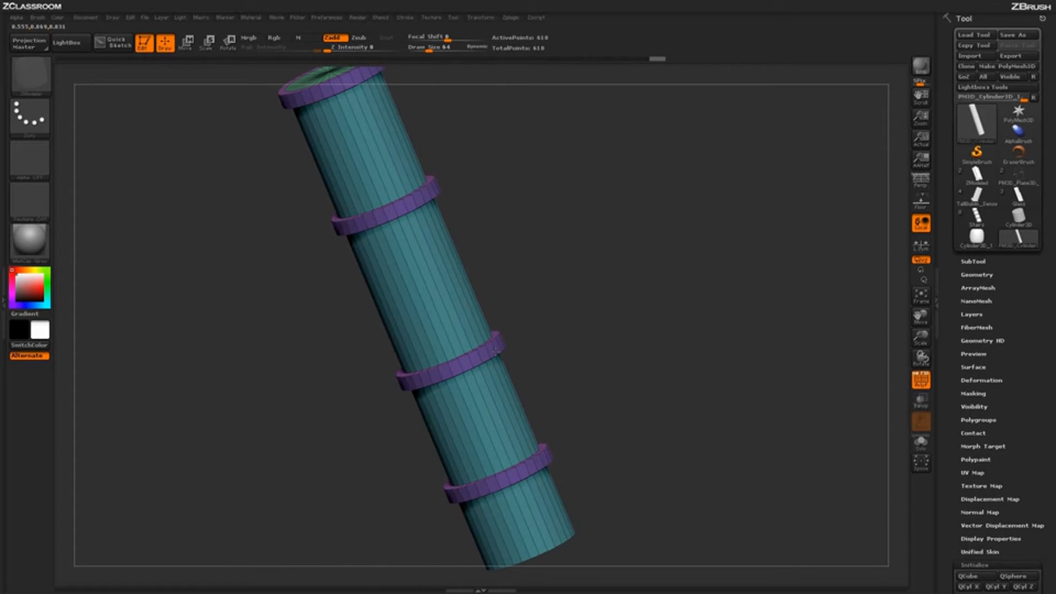
Examine the ringed pole from the front and at an angle, with the polyframe display off and on
left_click_drag(618, 378, 629, 367, "shift")
key("f")
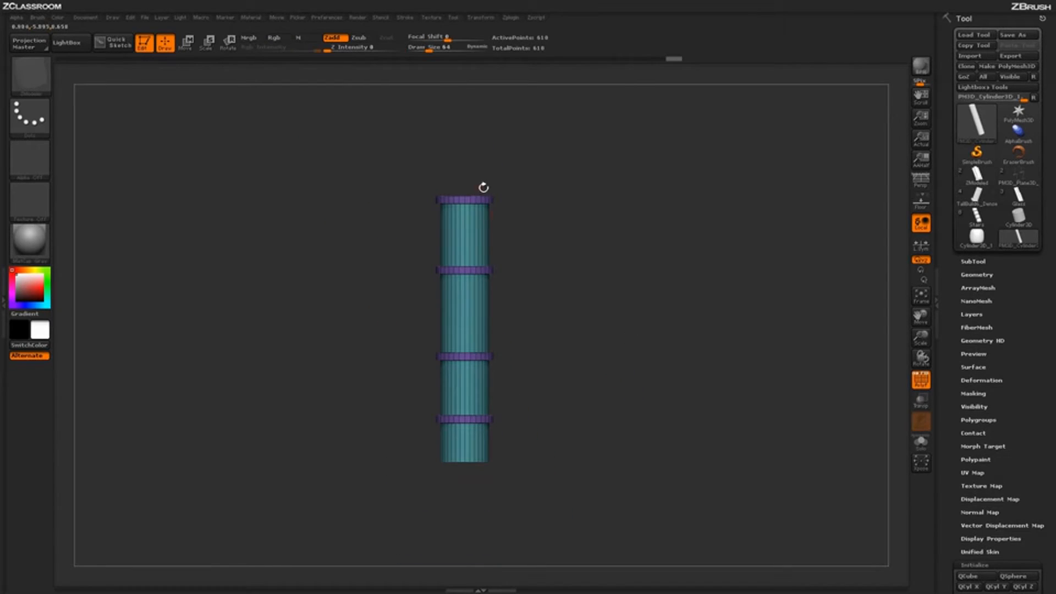
left_click_drag(537, 422, 503, 256)
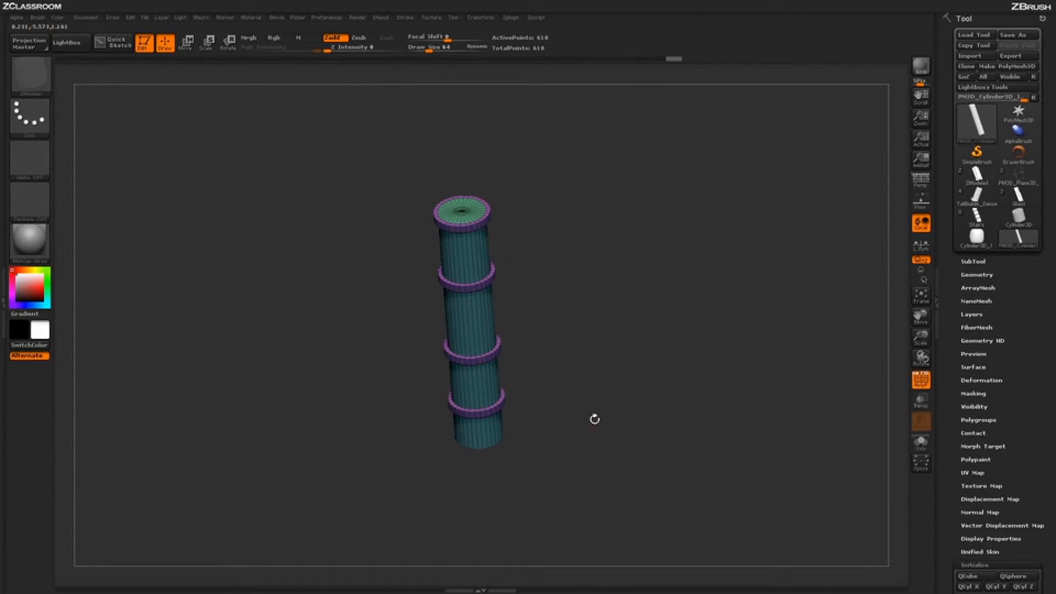
left_click_drag(595, 419, 599, 423, "shift")
key("f")
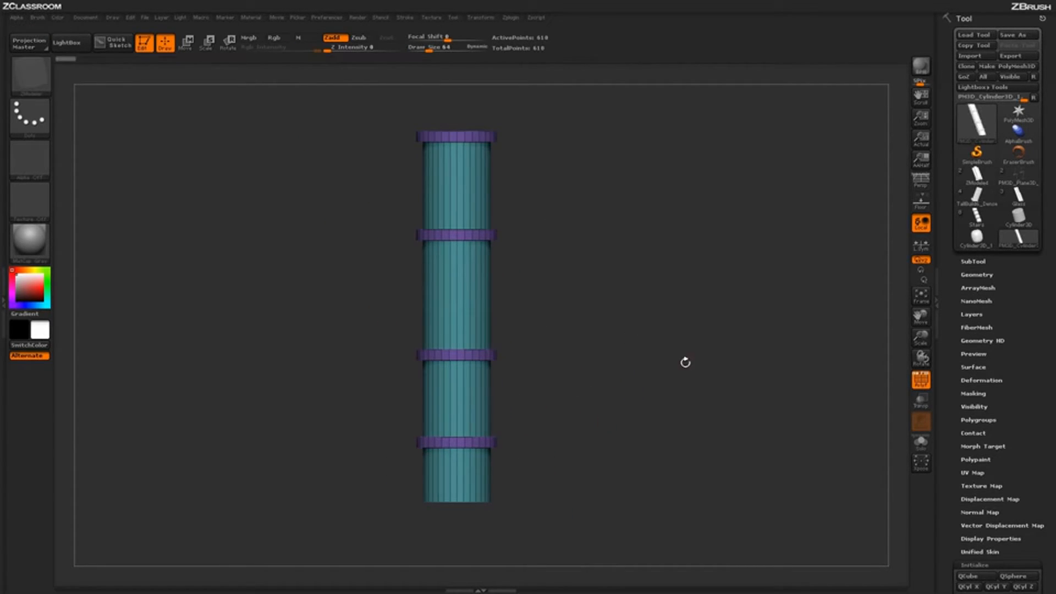
left_click(922, 379)
left_click_drag(673, 358, 654, 399)
key("shift+f")
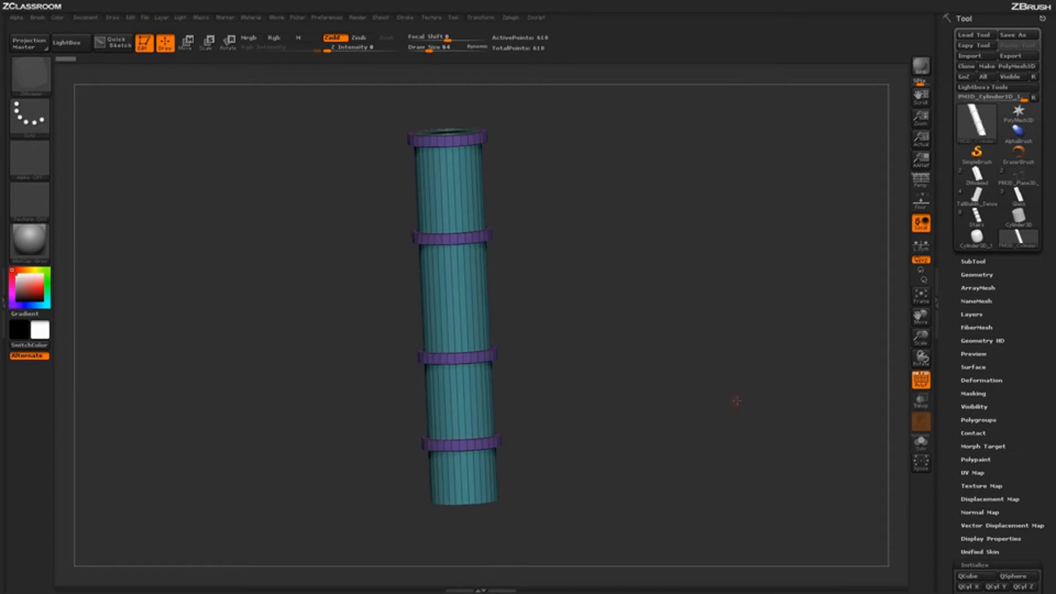
left_click_drag(734, 398, 740, 397, "shift")
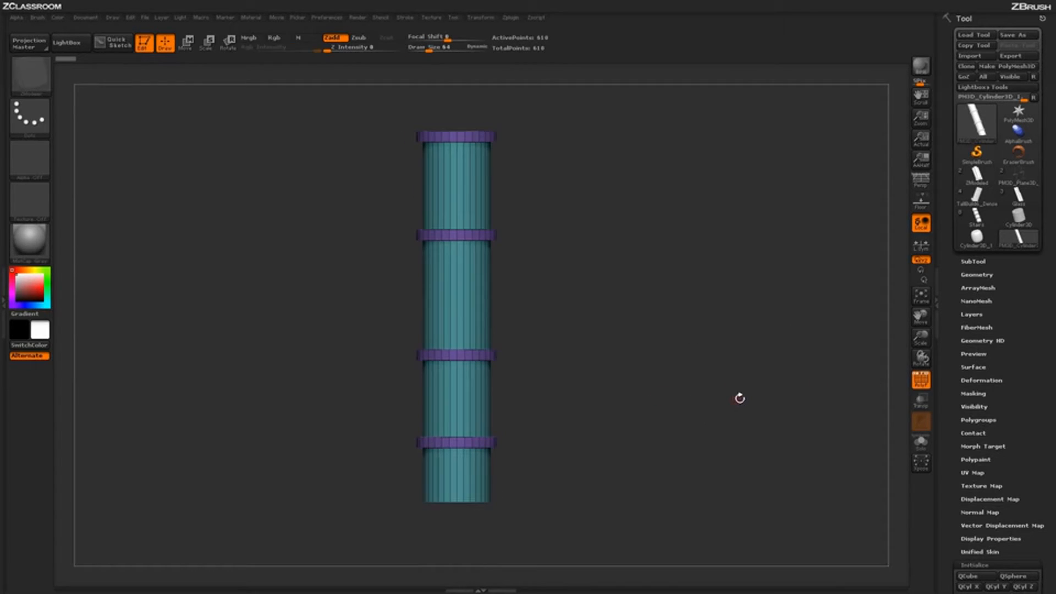
Lower the crease tolerance in the Geometry crease settings and crease the pole's edges
left_click(982, 274)
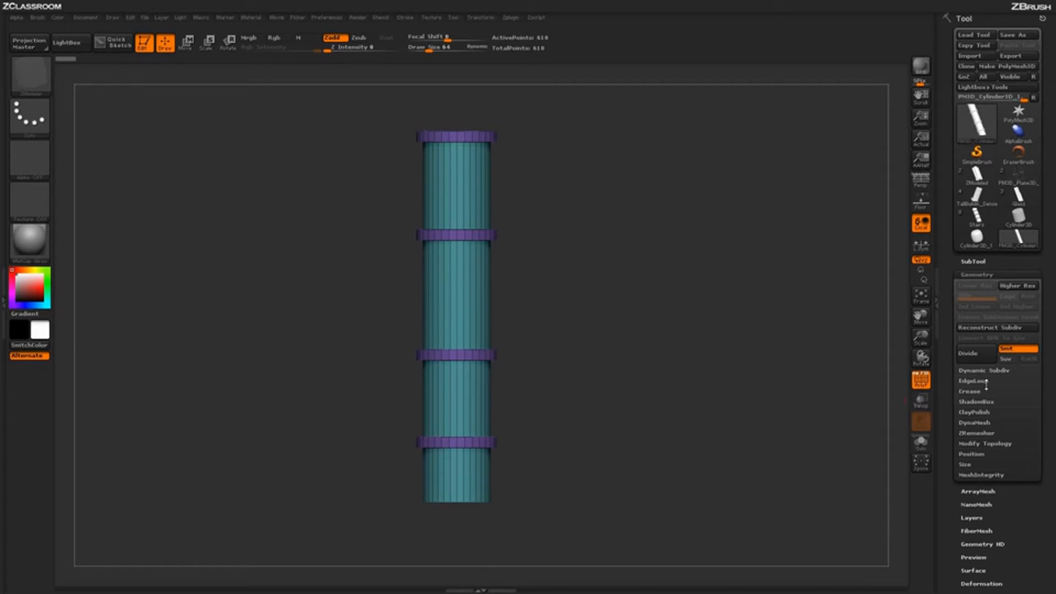
left_click(969, 391)
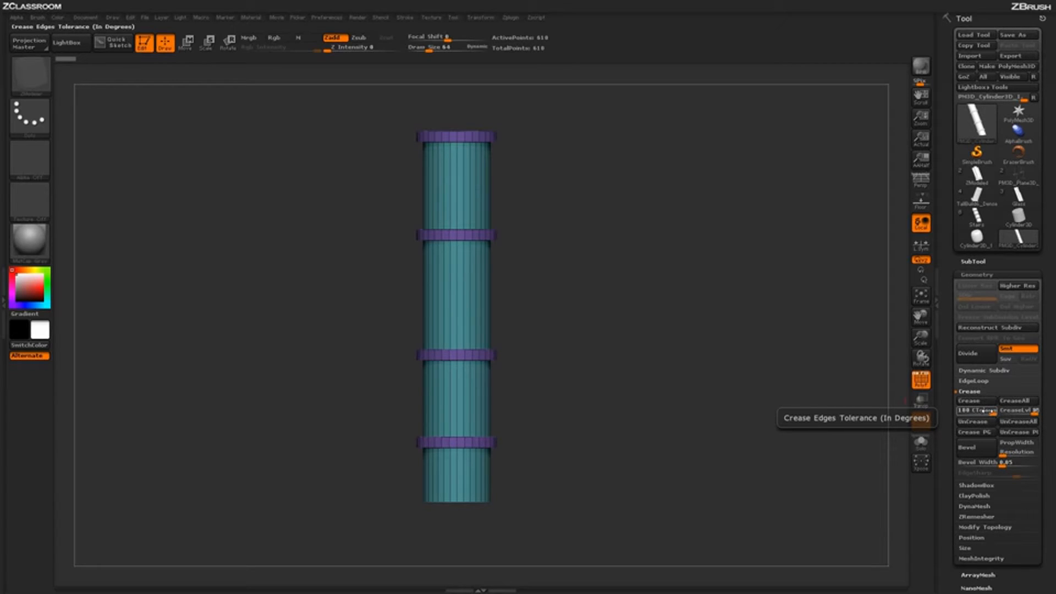
left_click(986, 411)
mouse_move(750, 417)
left_mouse_down("alt")
mouse_move(745, 482)
mouse_move(760, 443)
mouse_move(747, 427)
left_mouse_up("alt")
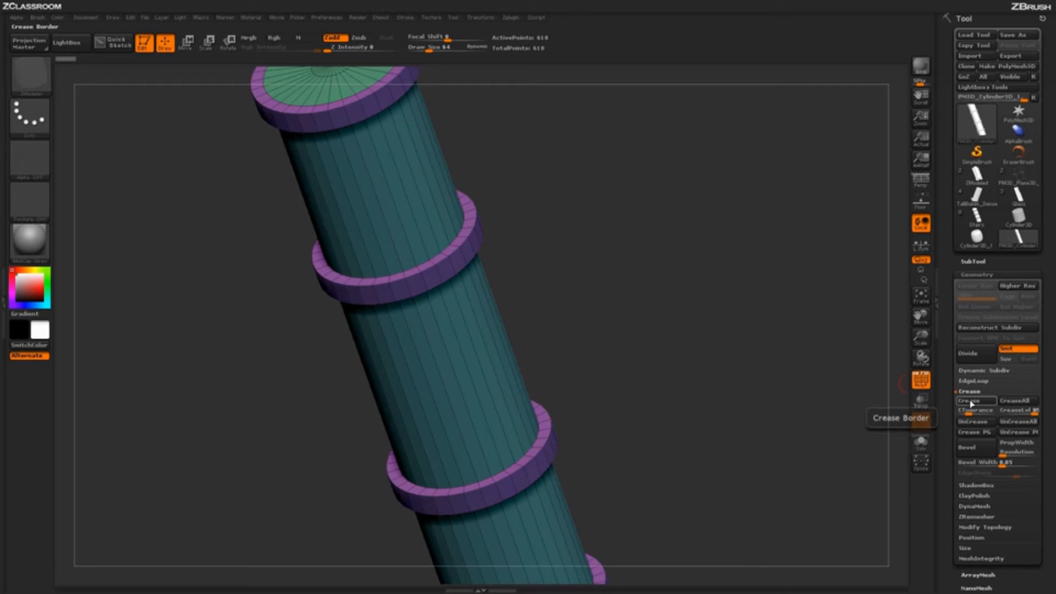
left_click(971, 402)
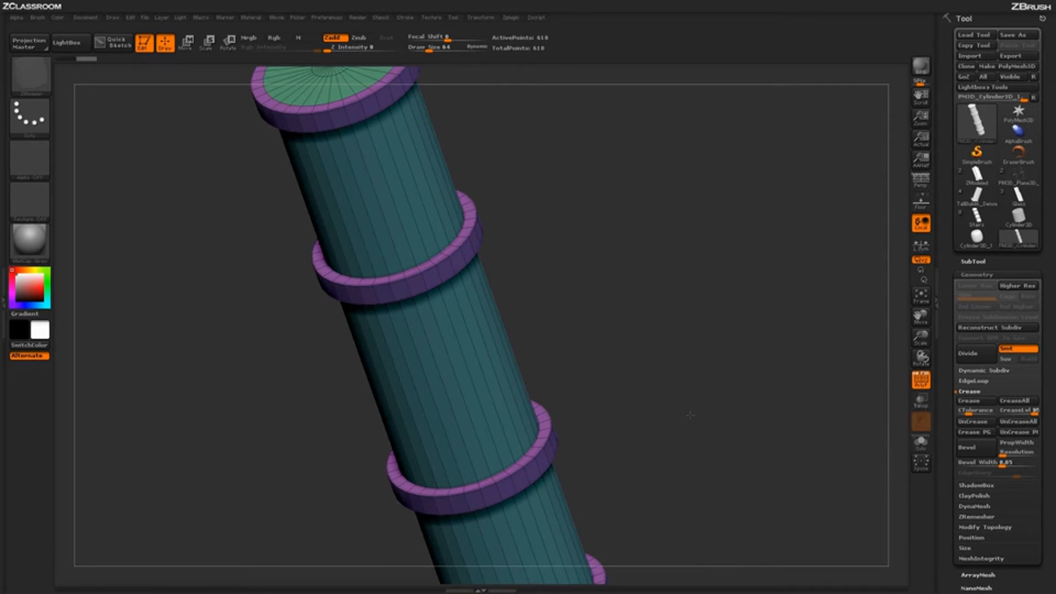
Activate Dynamic Subdiv on the creased pole and hide the polyframe in a straight front view
left_click_drag(687, 415, 583, 358)
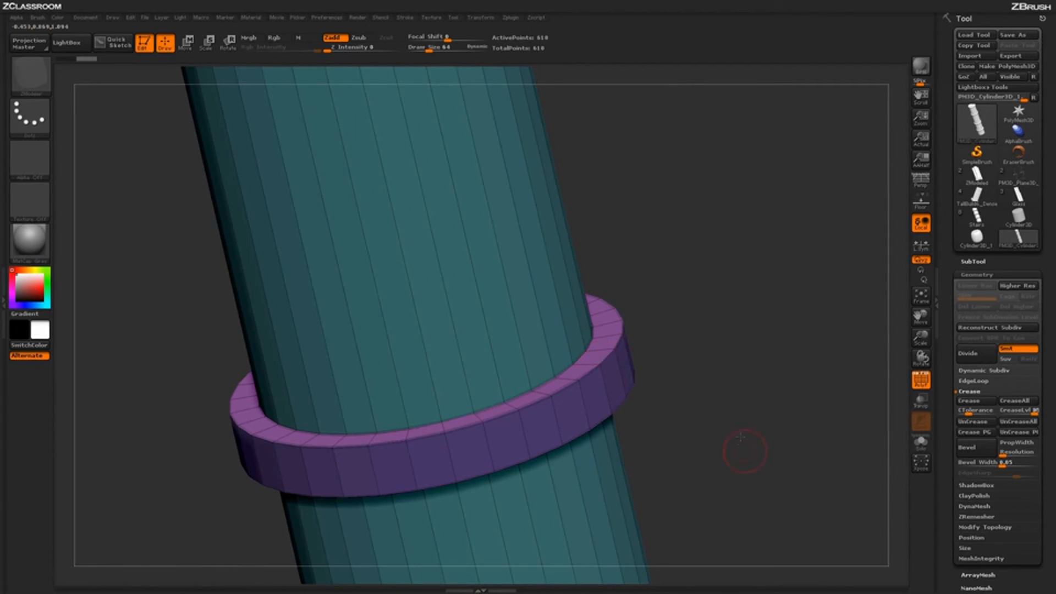
left_click_drag(744, 448, 758, 394, "alt")
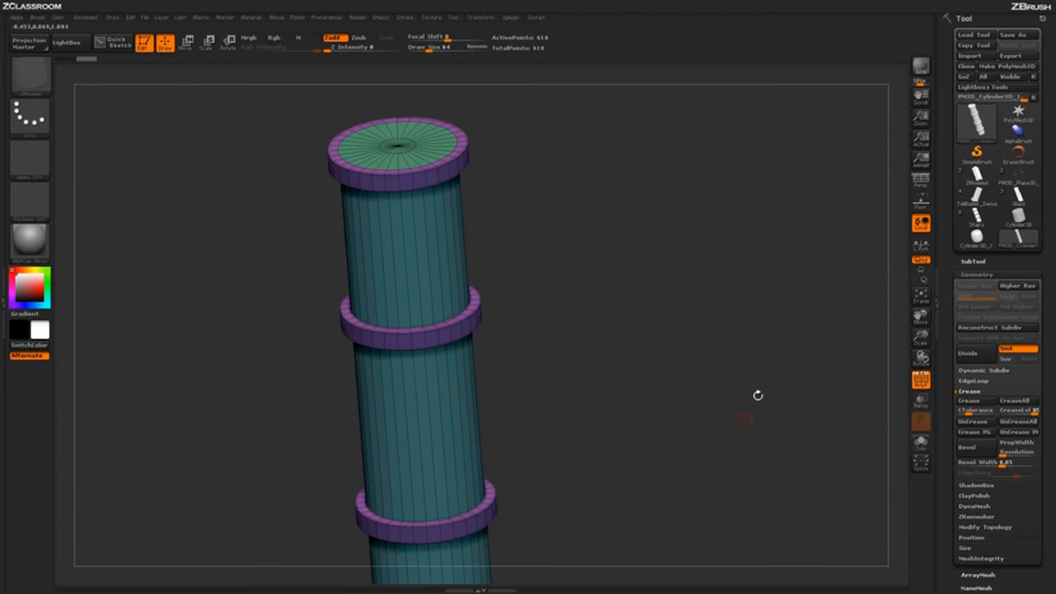
left_click(986, 371)
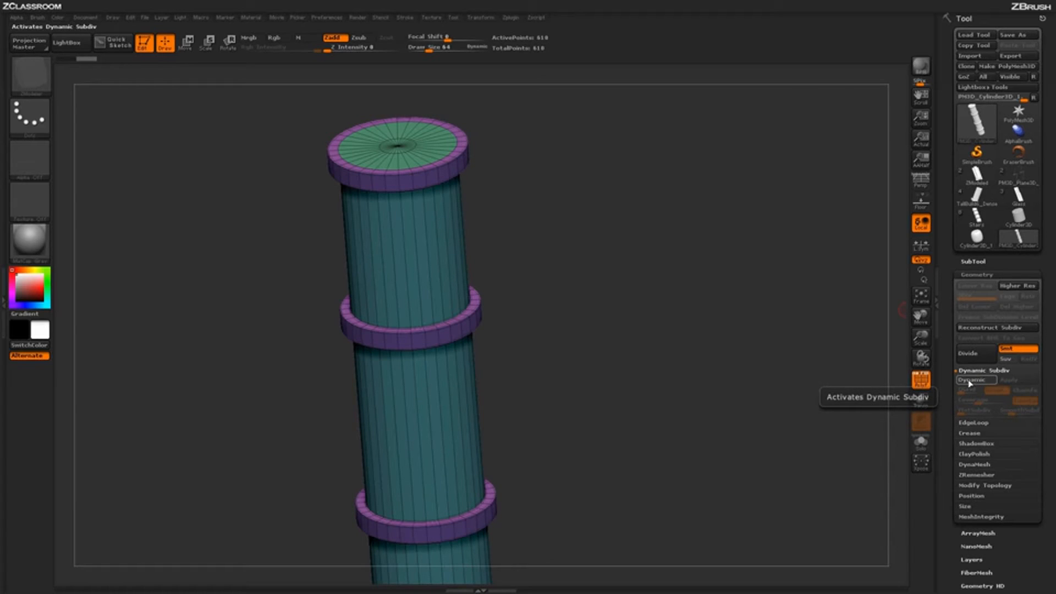
left_click(972, 380)
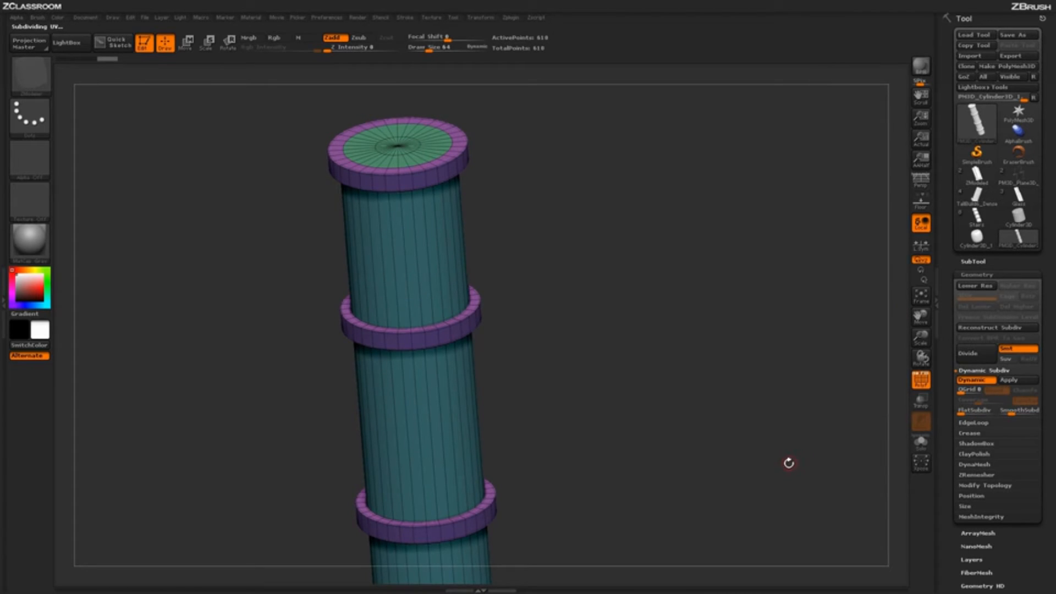
left_click_drag(788, 463, 809, 446, "shift")
left_click(922, 385)
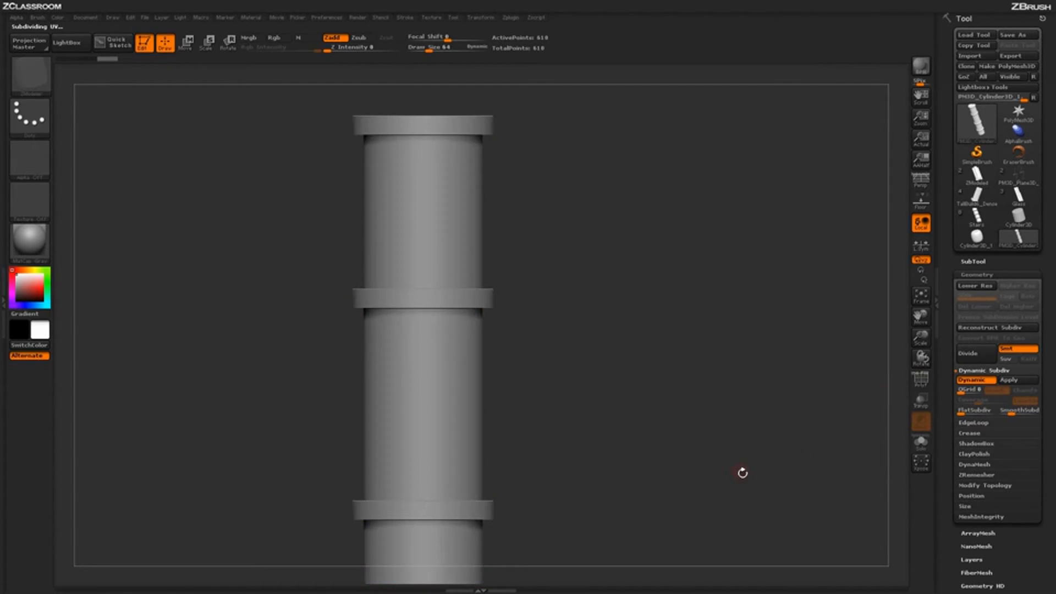
Examine the smoothed pole and its raised rings from the front and at an angle
left_click_drag(742, 472, 758, 432)
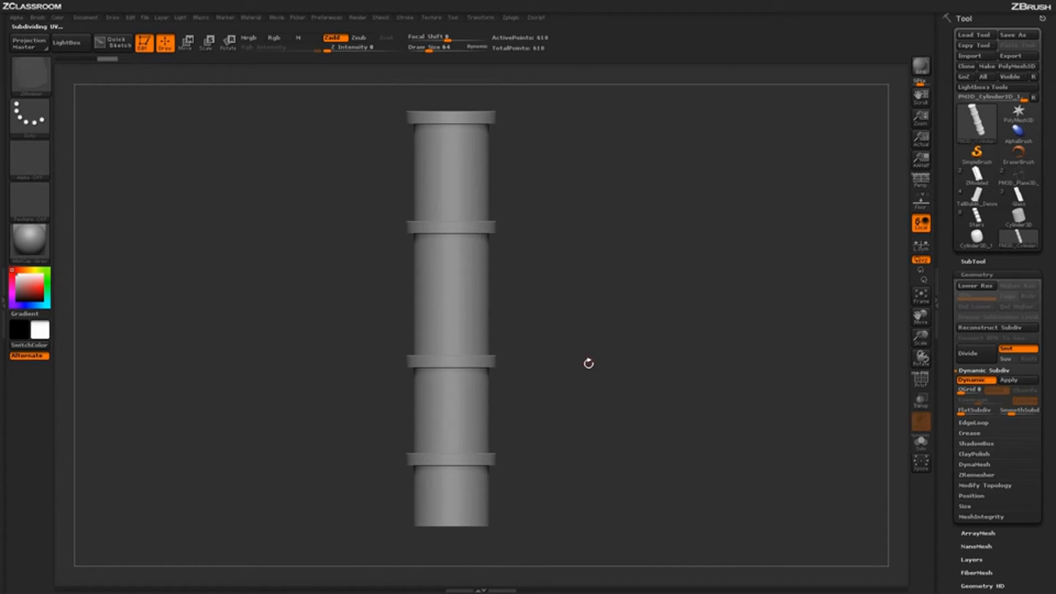
left_click_drag(588, 368, 550, 149)
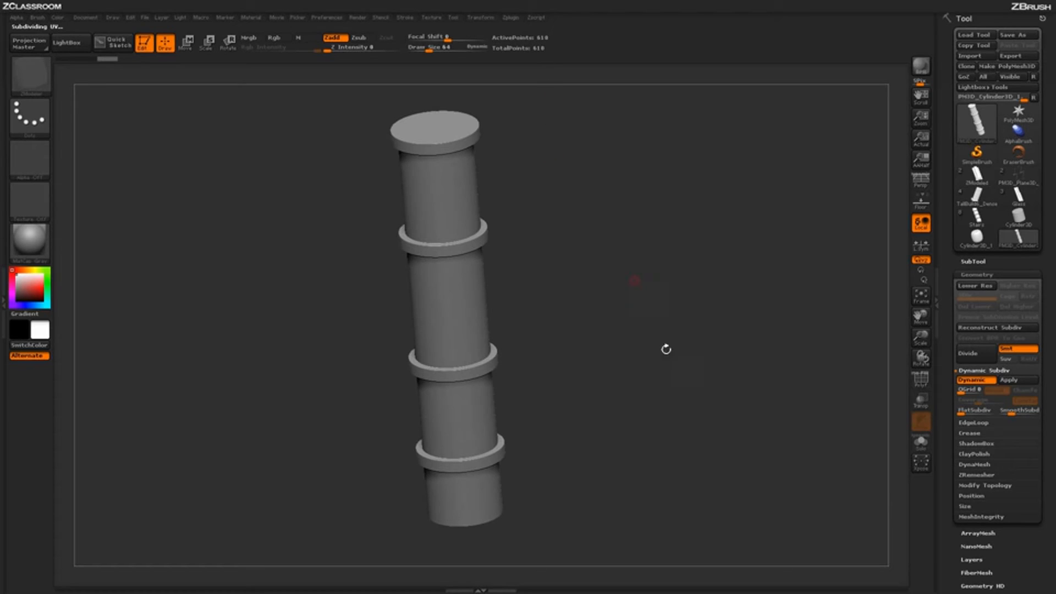
left_click_drag(666, 349, 659, 407)
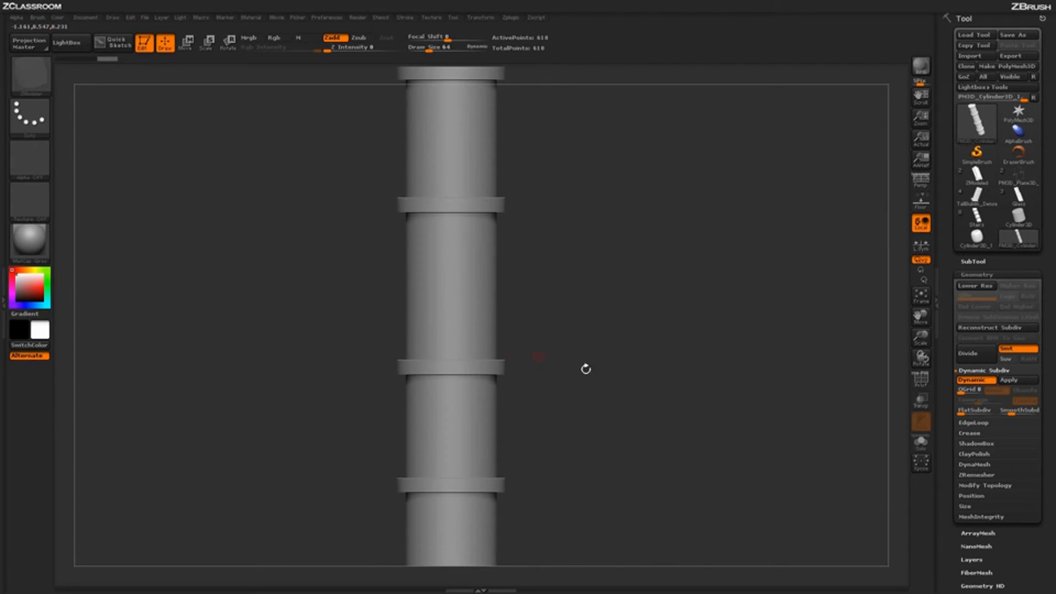
left_click_drag(586, 369, 627, 417)
mouse_move(627, 416)
left_mouse_down()
mouse_move(686, 405)
mouse_move(642, 420)
left_mouse_up()
key("b")
key("z")
key("m")
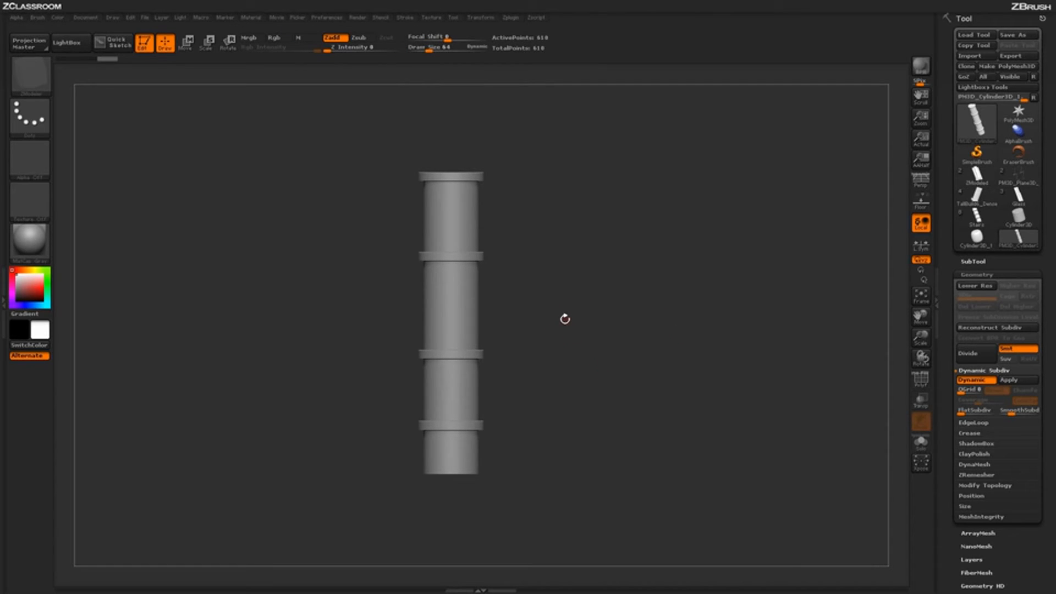
left_click_drag(564, 319, 566, 376)
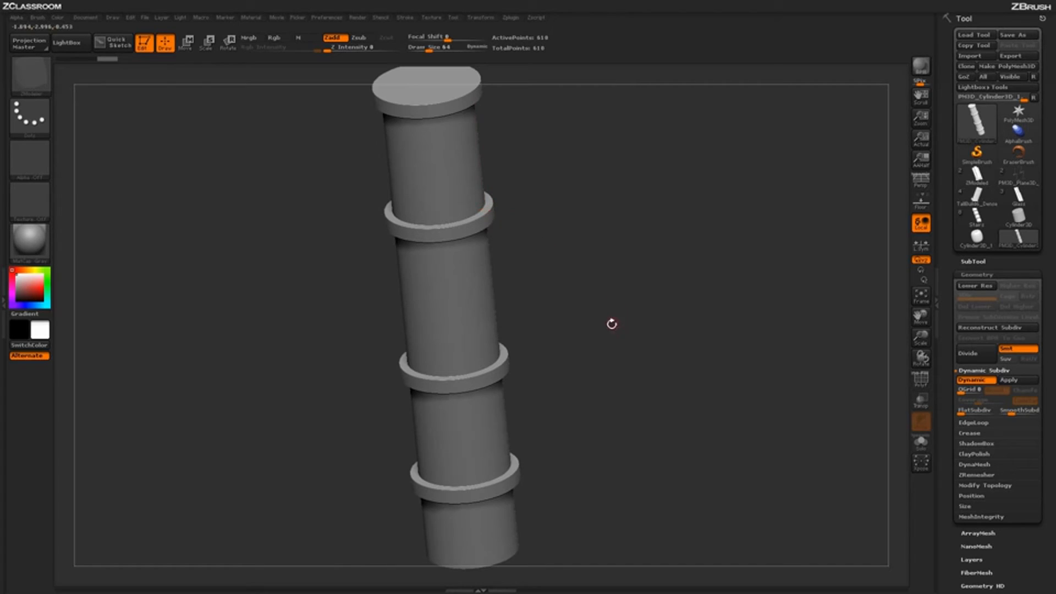
left_click_drag(612, 324, 617, 362)
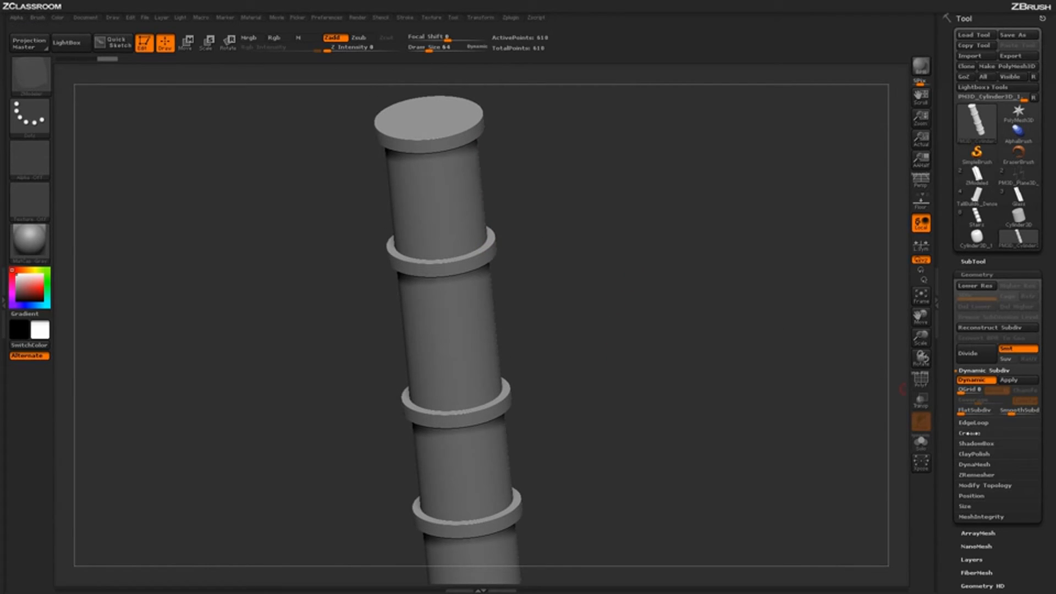
Uncrease all of the pole's edges and view the softened rings with the polyframe on
left_click(970, 433)
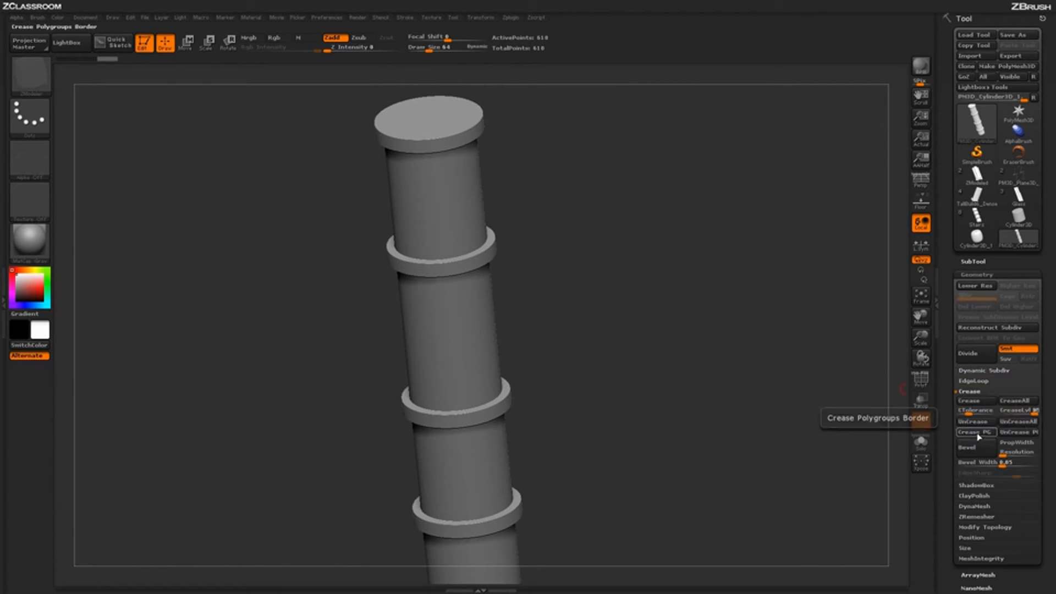
left_click(1017, 421)
key("ctrl+d")
left_click_drag(802, 462, 768, 485, "shift")
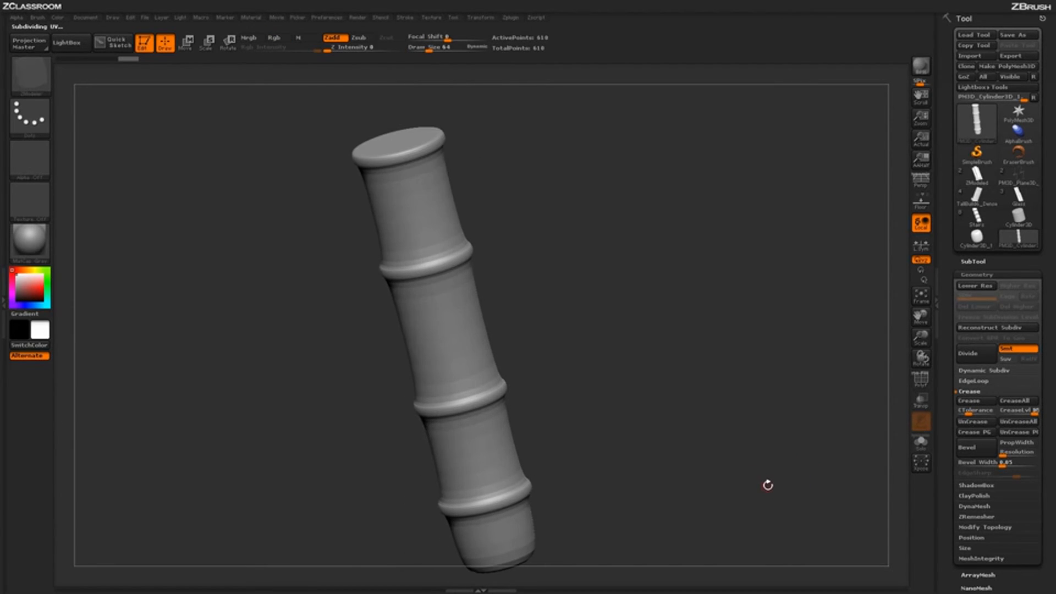
left_click(921, 378)
left_click_drag(737, 379, 697, 382, "alt")
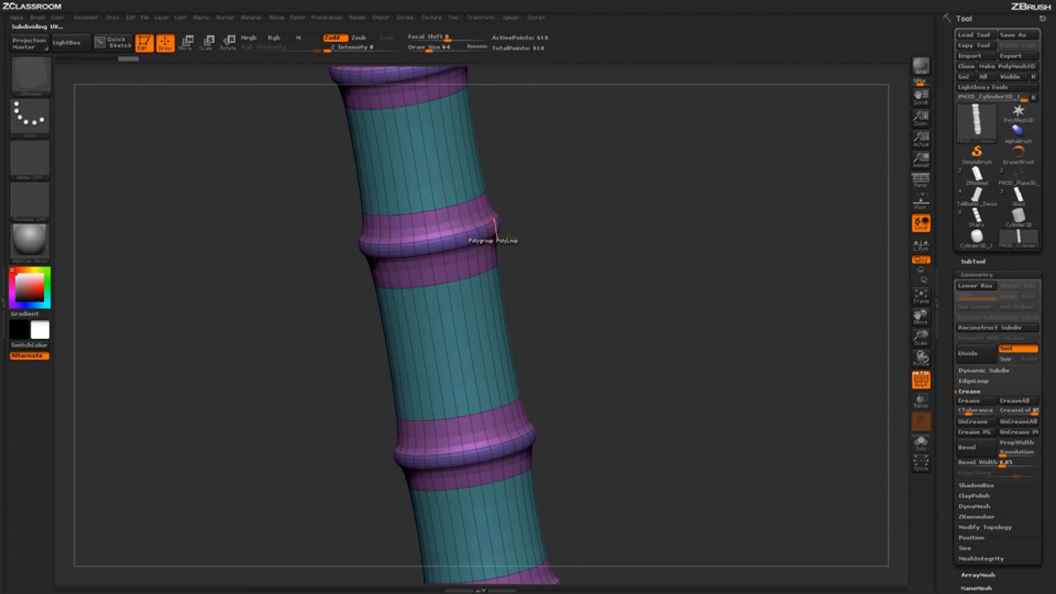
left_click_drag(648, 358, 661, 435, "shift")
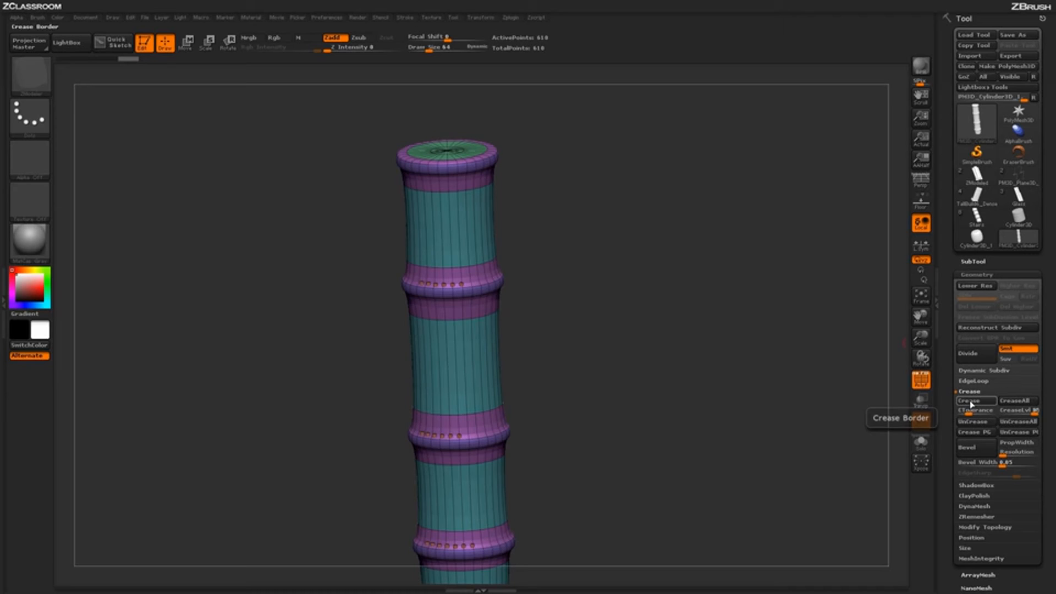
Crease the pole's edges again by crease tolerance and check the rings with the polyframe off and on
left_click(970, 402)
left_click(921, 378)
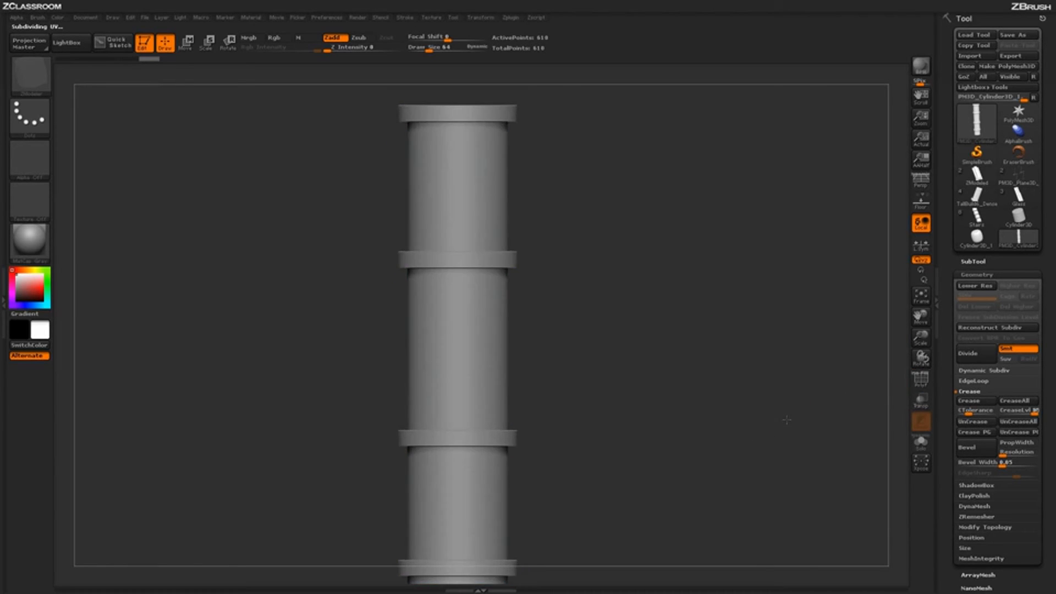
left_click_drag(778, 463, 631, 352, "shift")
left_click_drag(668, 383, 627, 402)
scroll(655, 493, "up", 3)
left_click(920, 380)
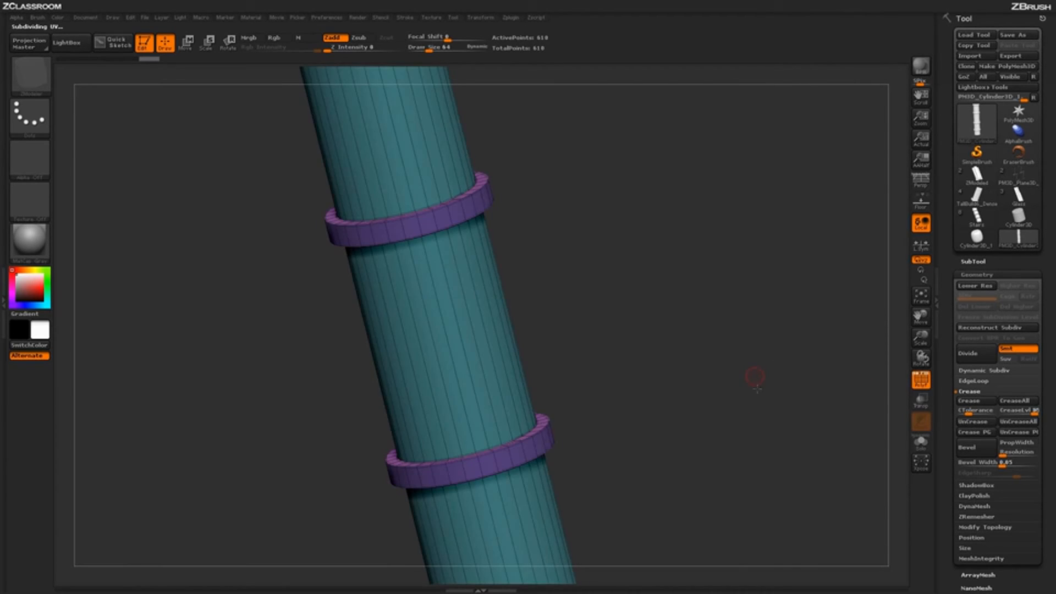
Set the ZModeler edge action to Crease with the EdgeLoop Complete target
left_click_drag(754, 372, 699, 356)
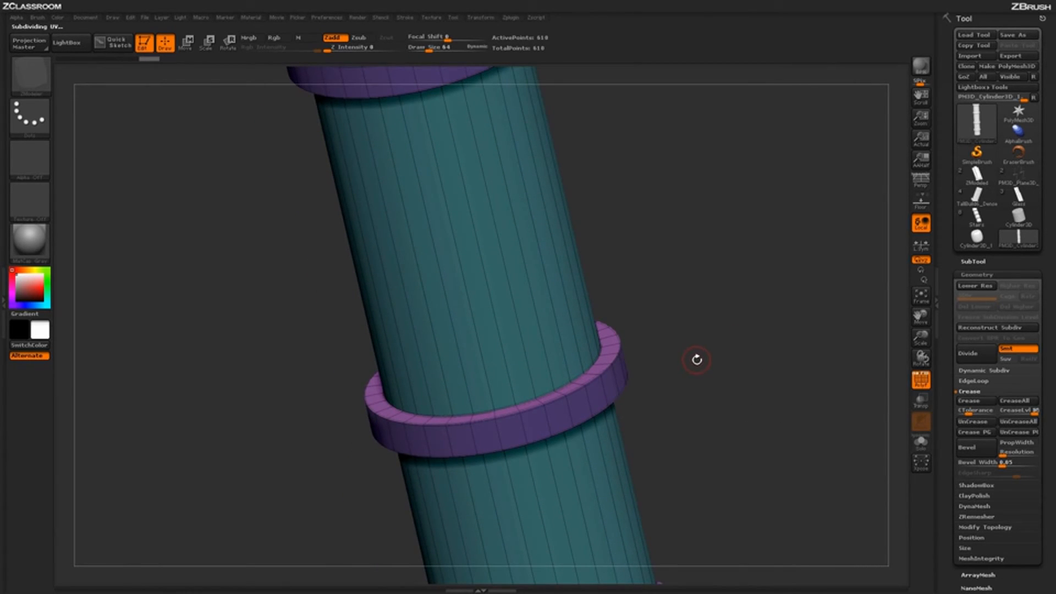
left_click_drag(660, 352, 601, 360)
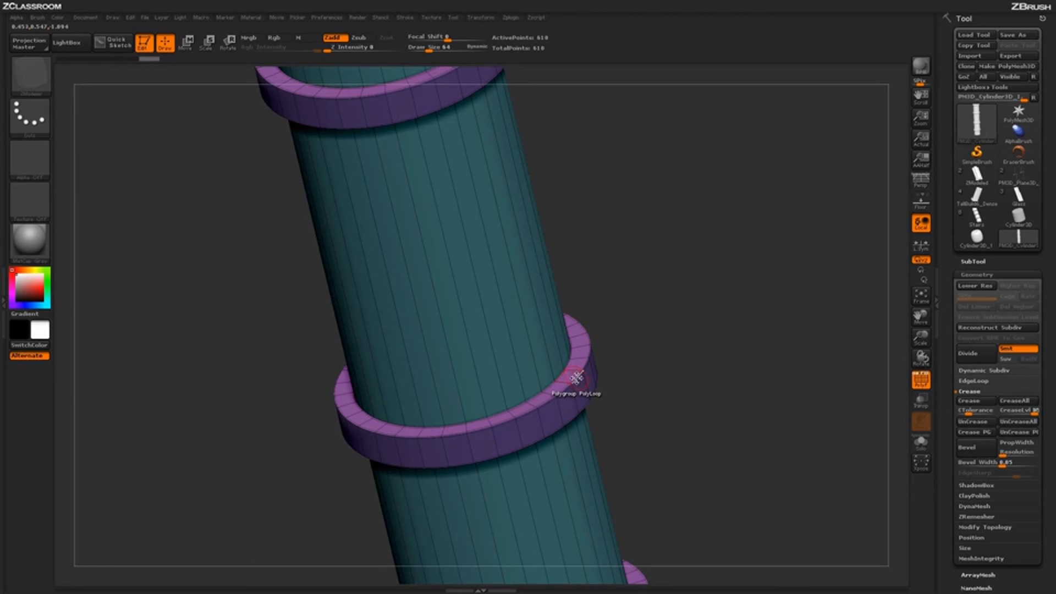
key("space")
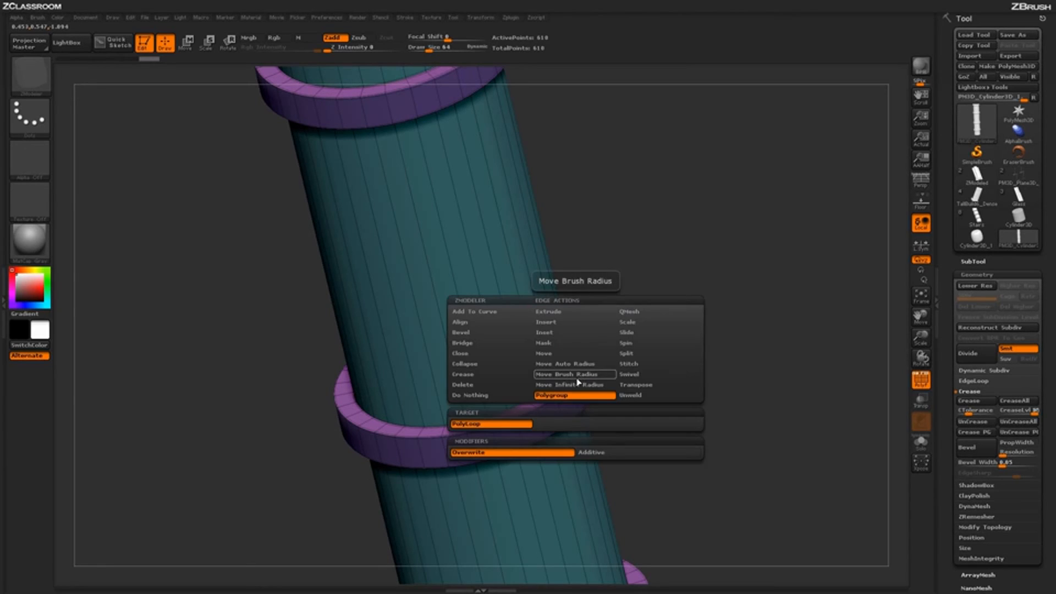
left_click(477, 377)
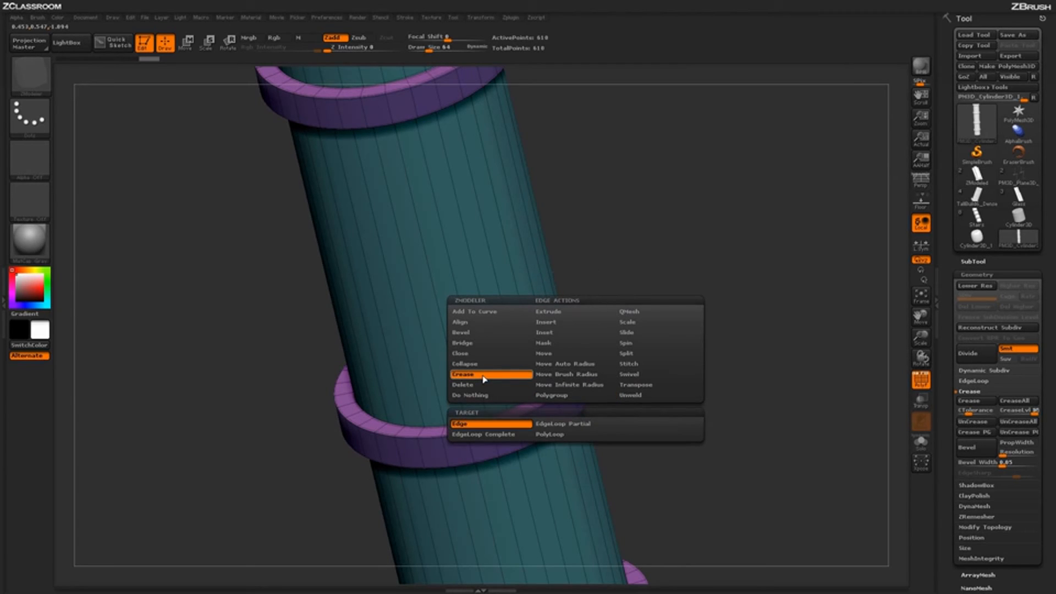
left_click(507, 436)
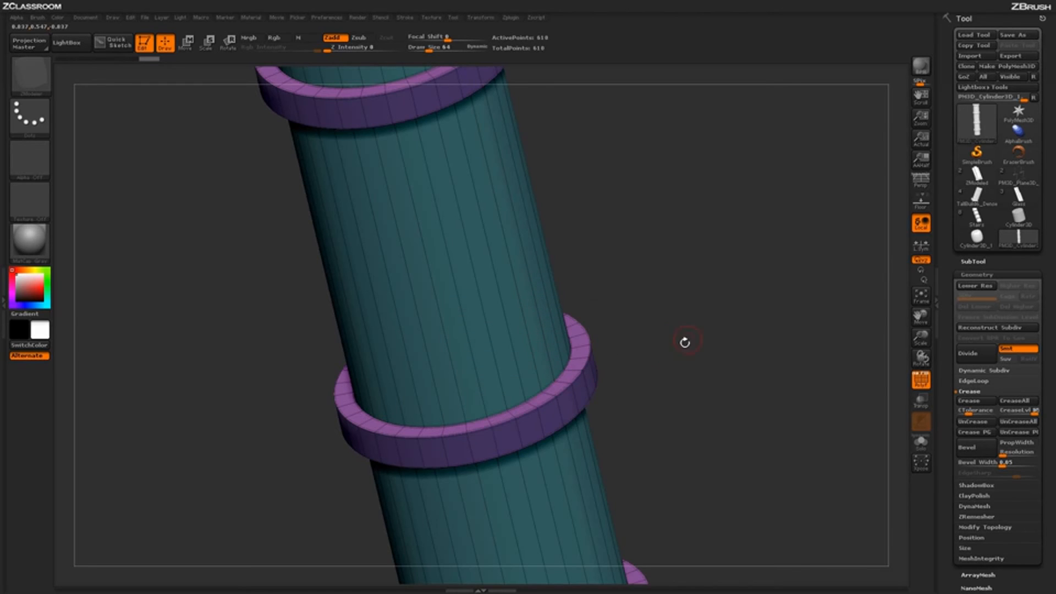
Uncrease the outer edge loops of one middle ring and view the ring without the polyframe
left_click_drag(685, 342, 605, 366)
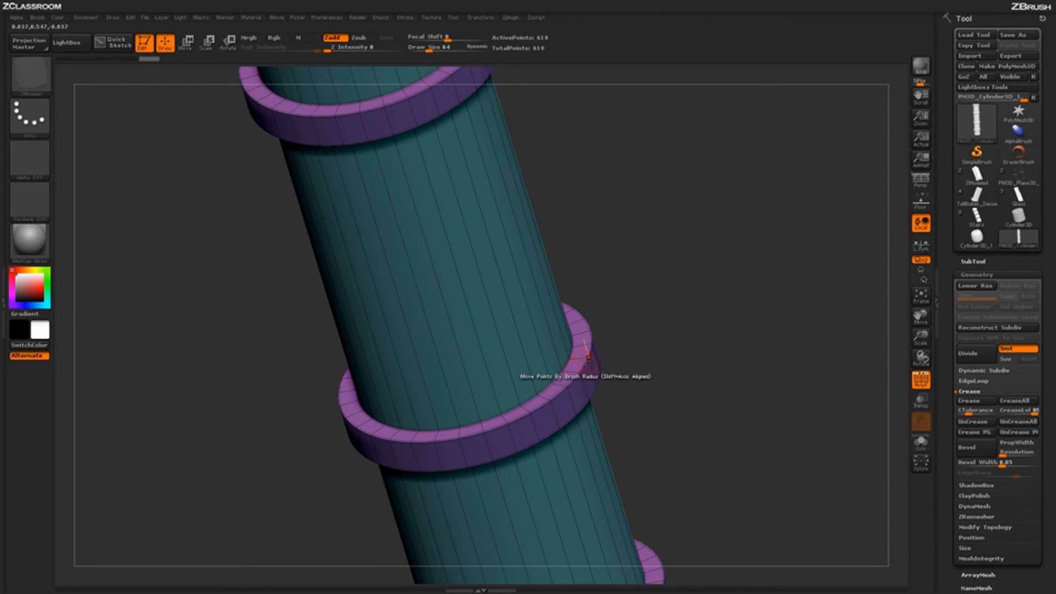
left_click(571, 379)
left_click_drag(707, 424, 662, 319, "shift")
left_click(916, 387)
left_click(921, 385)
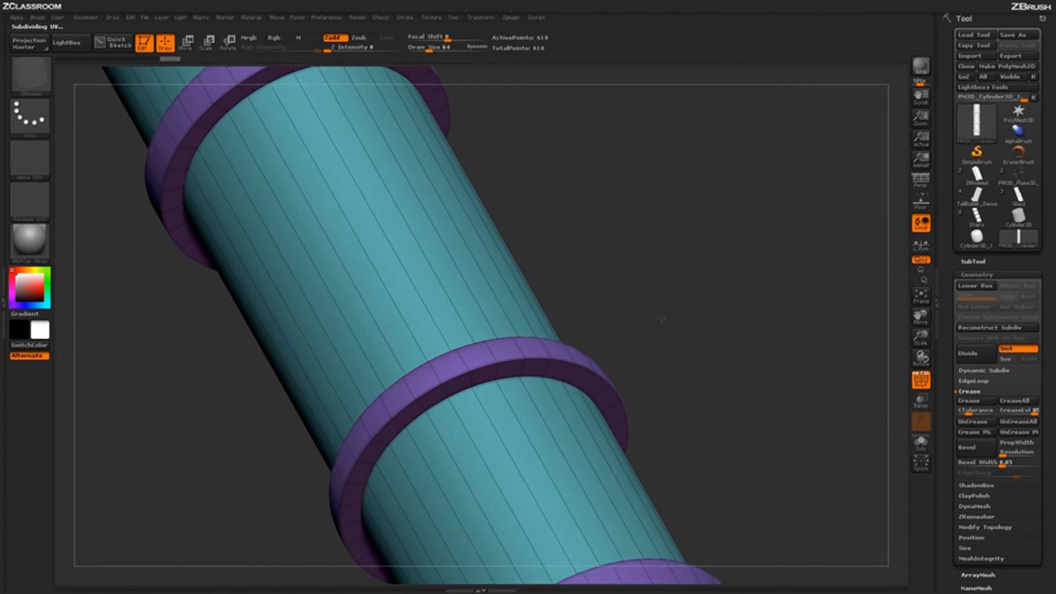
left_click_drag(608, 368, 627, 383, "shift")
left_click(920, 379)
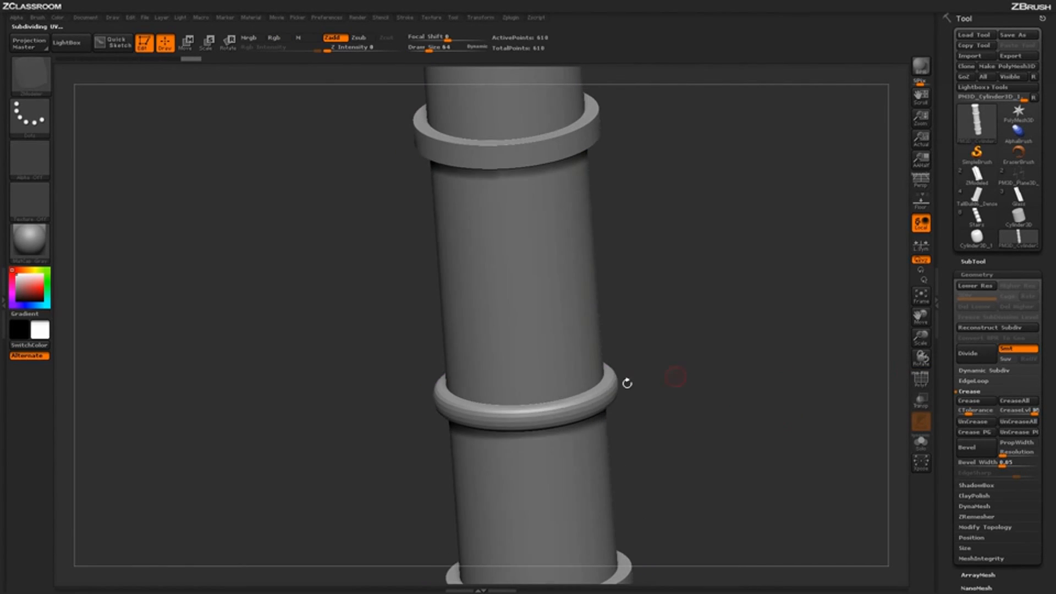
Crease the complete upper outer edge loop of the rounded middle ring with the polyframe shown
left_click_drag(695, 429, 635, 266, "shift")
left_click_drag(637, 304, 703, 378, "alt")
key("shift+f")
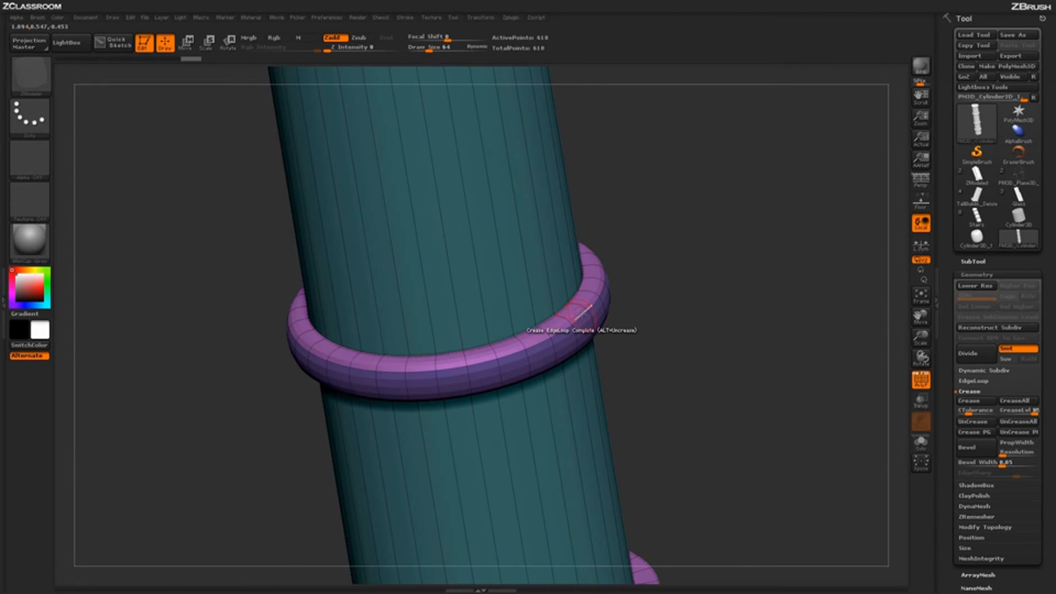
left_click(582, 315)
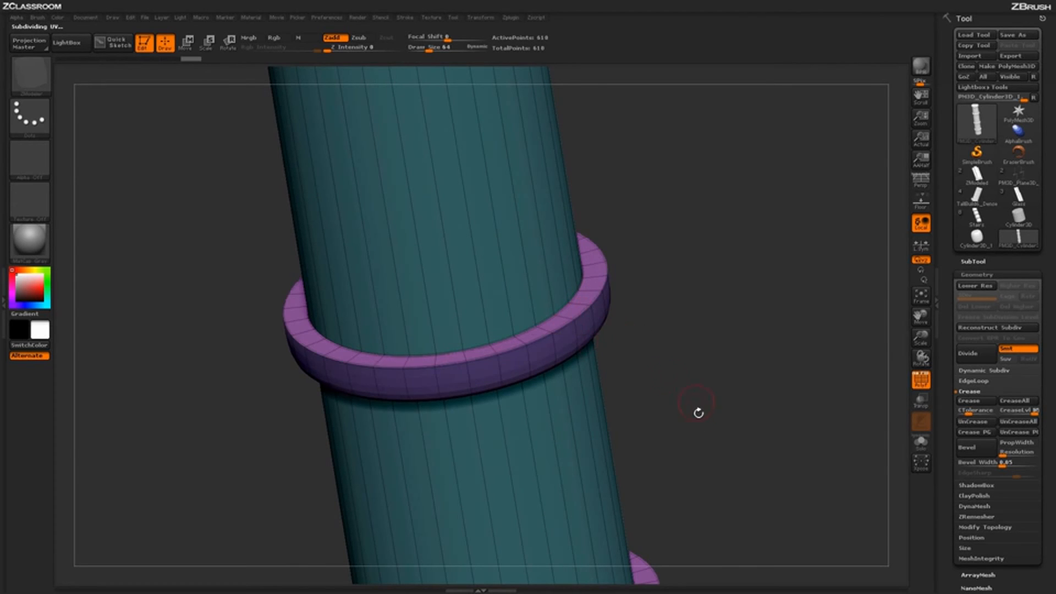
left_click_drag(698, 411, 691, 326)
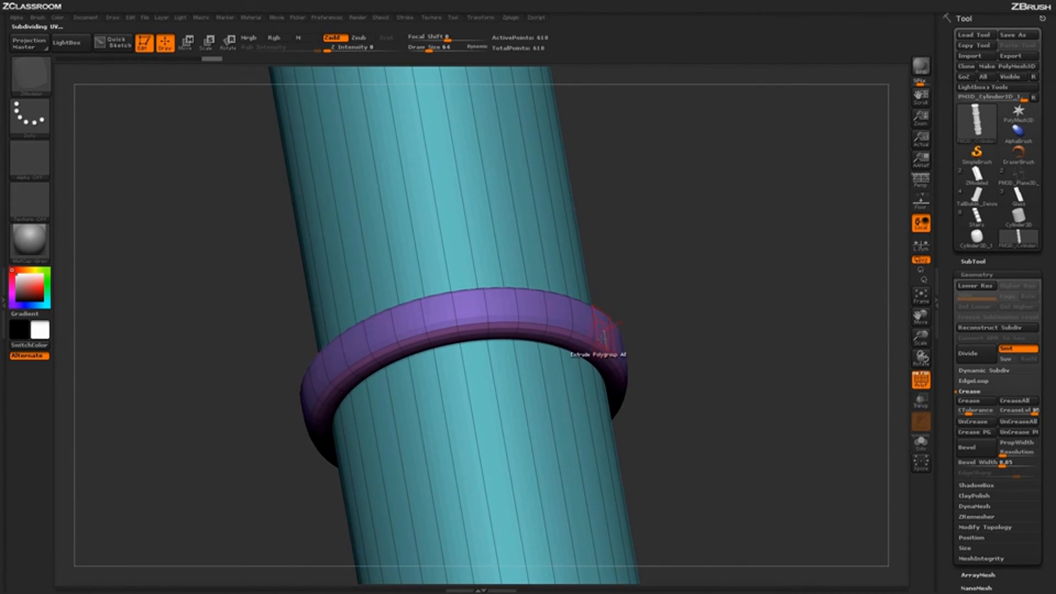
Toggle Dynamic Subdiv off and on to compare the ring's base and smoothed shapes from below
left_click(976, 371)
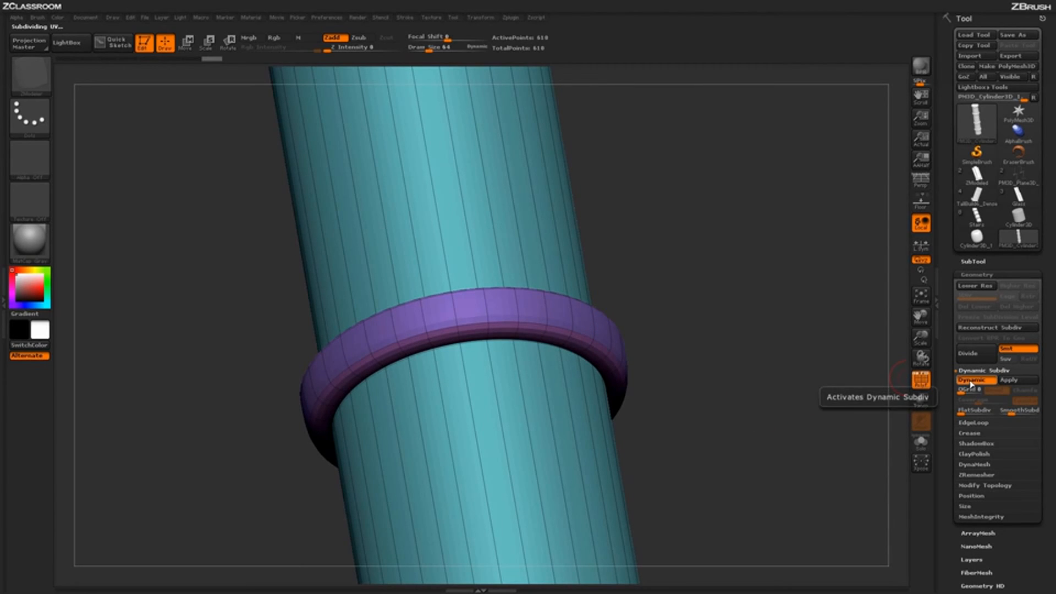
left_click(969, 382)
left_click(969, 380)
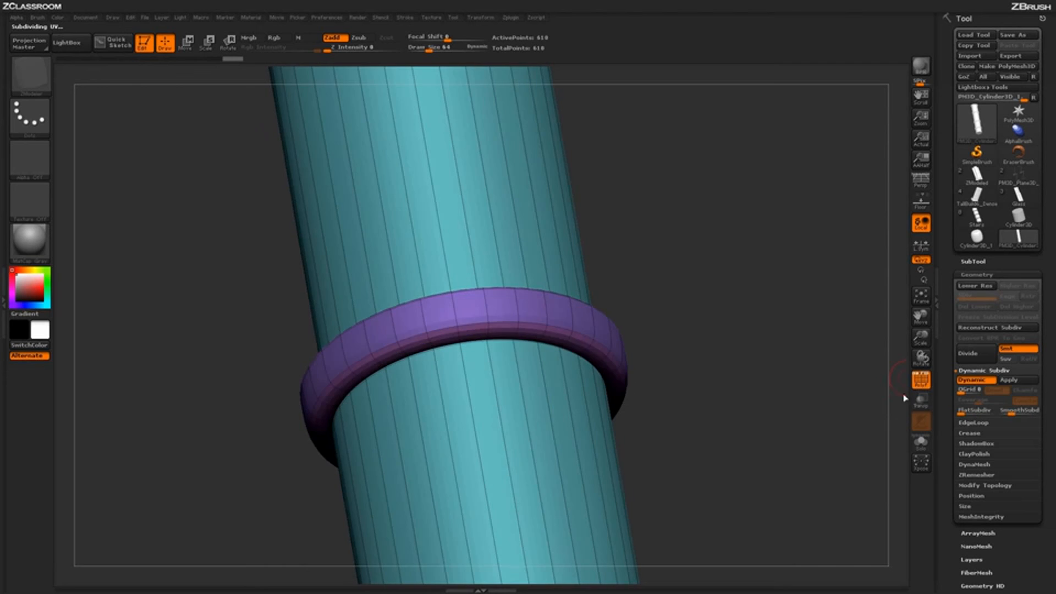
left_click_drag(778, 424, 777, 429)
mouse_move(778, 358)
left_mouse_down()
mouse_move(775, 382)
mouse_move(754, 401)
mouse_move(754, 365)
mouse_move(761, 420)
mouse_move(730, 385)
mouse_move(736, 398)
mouse_move(738, 385)
left_mouse_up()
key("shift+d")
key("d")
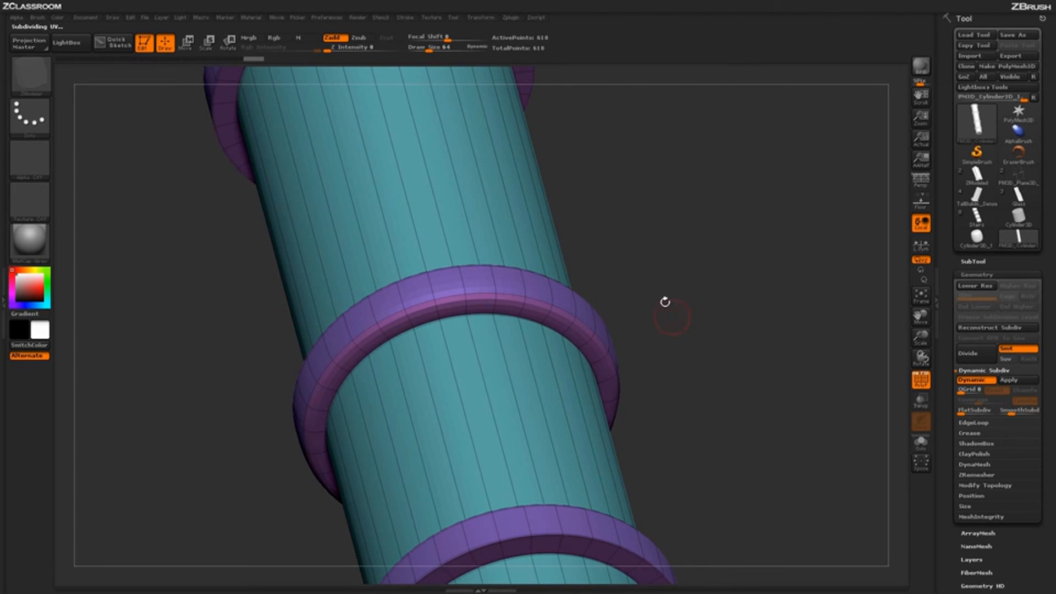
Crease the ring's lower outer edge loop and view the whole pole from the front without the polyframe
mouse_move(665, 301)
left_mouse_down()
mouse_move(707, 307)
mouse_move(715, 351)
mouse_move(670, 321)
left_mouse_up()
key("shift+d")
key("d")
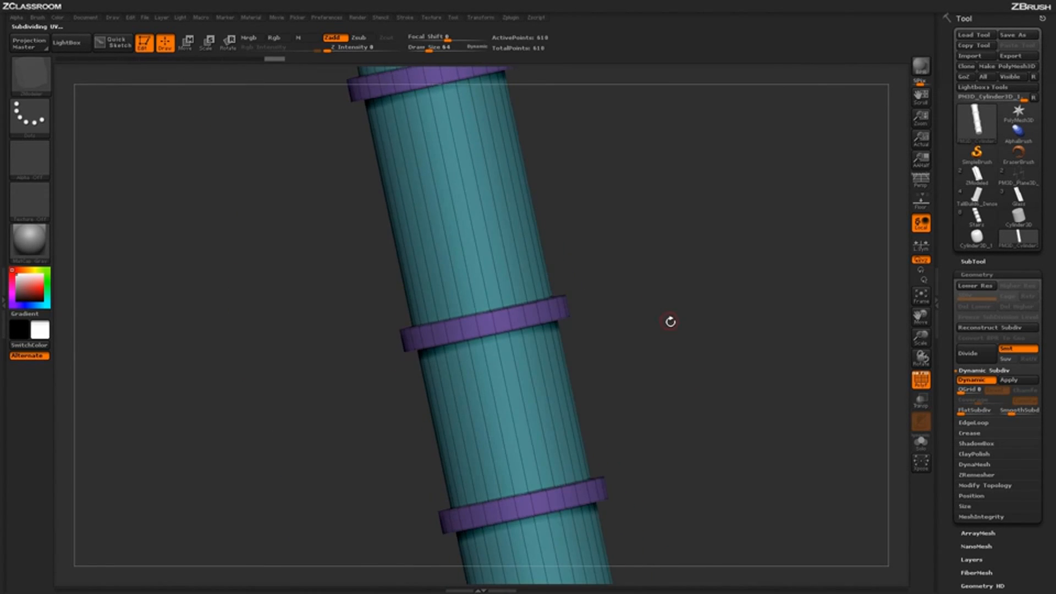
left_click_drag(701, 396, 590, 321)
key("shift+f")
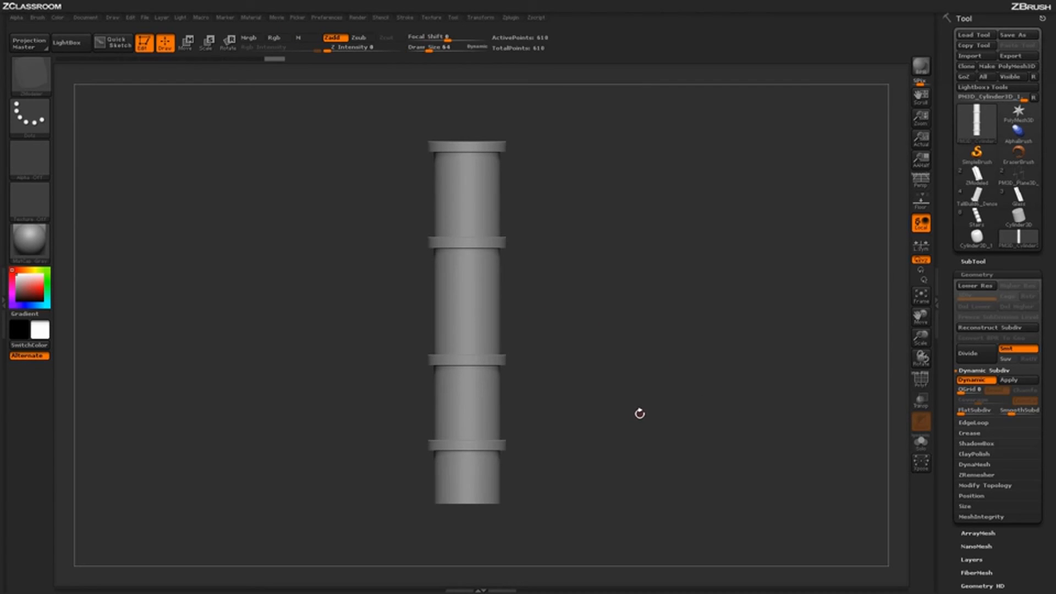